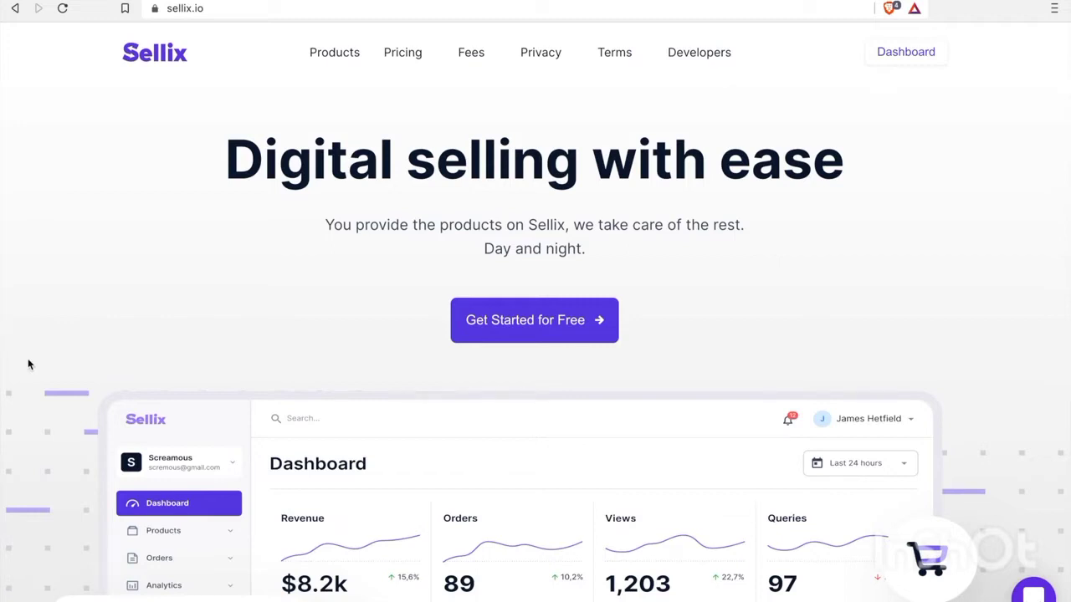
Browse the Sellix home page, then go to the main Dashboard overview
scroll(28, 364, "down", 3)
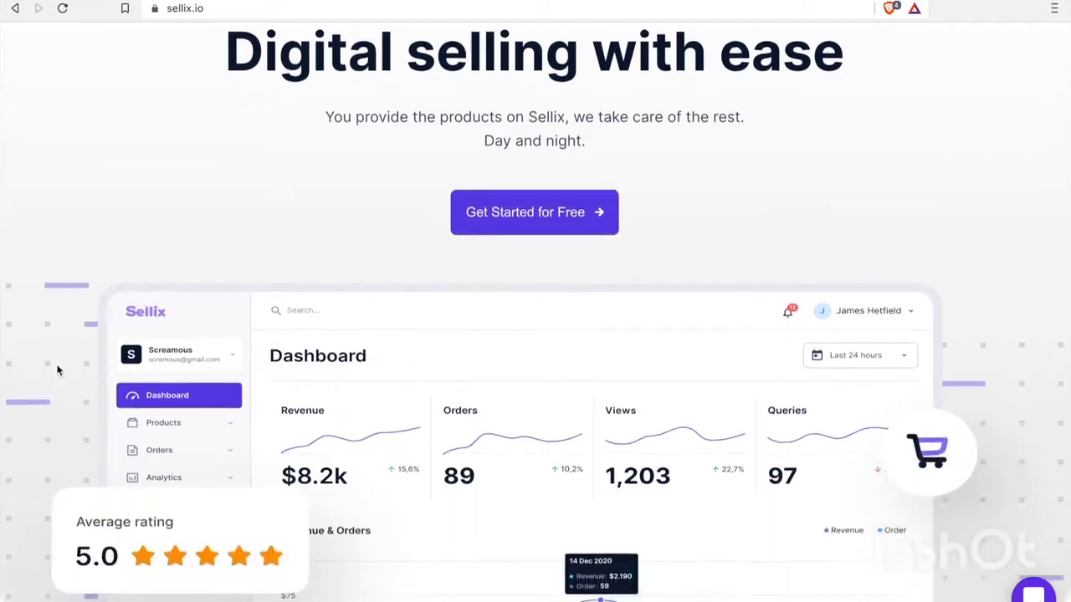
scroll(58, 371, "down", 5)
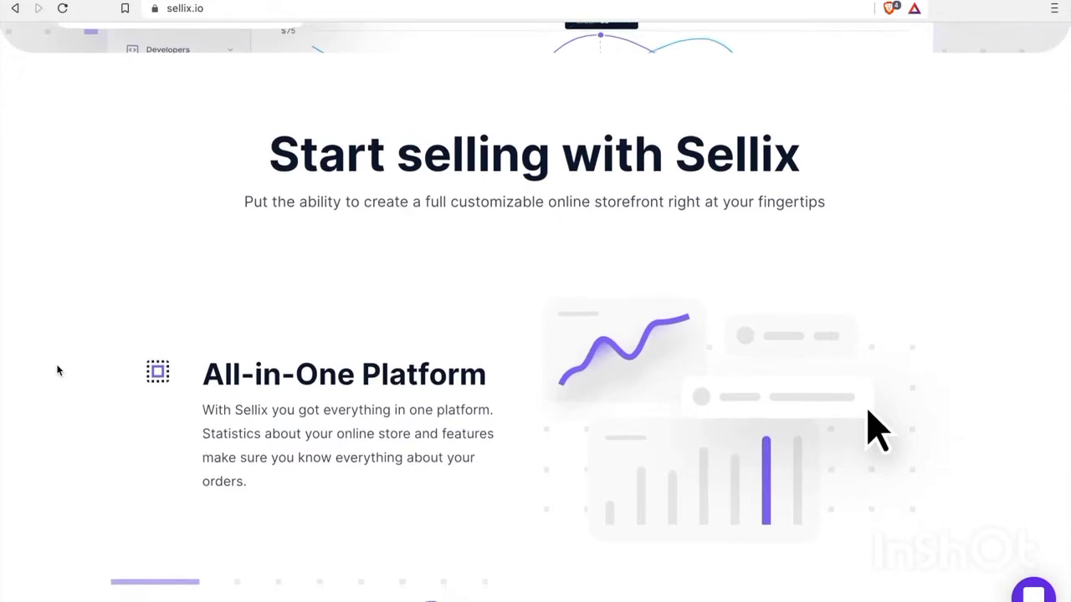
scroll(58, 370, "down", 2)
scroll(58, 371, "down", 3)
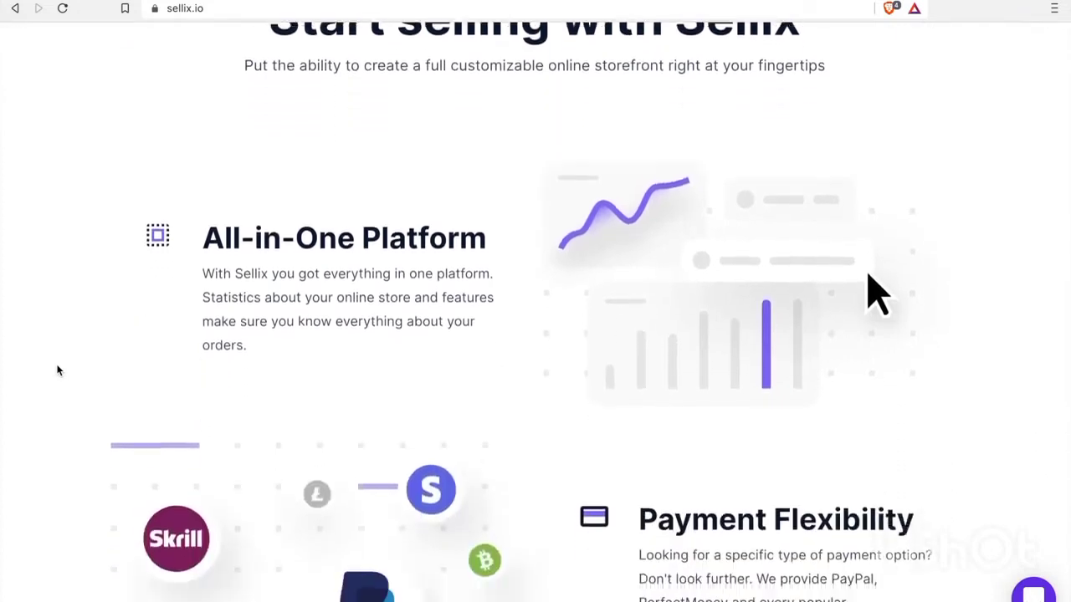
scroll(58, 370, "down", 5)
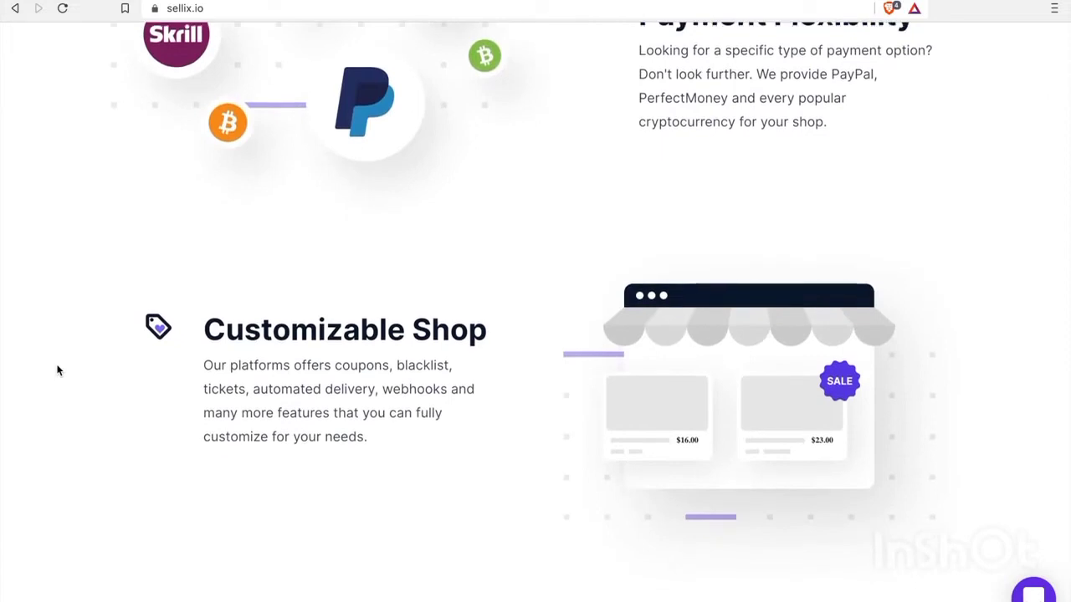
scroll(58, 371, "down", 6)
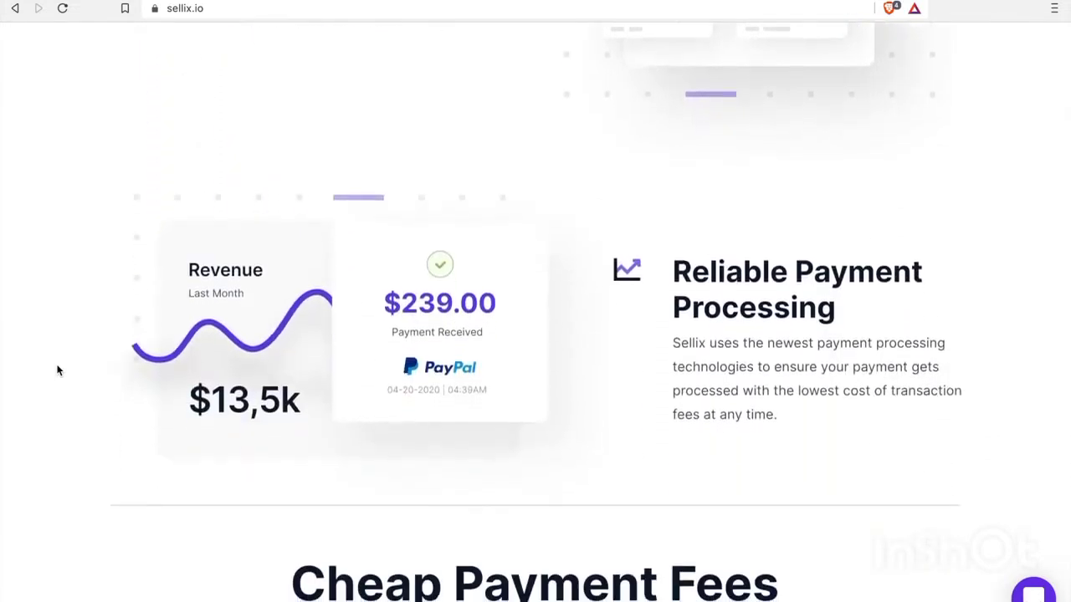
scroll(58, 371, "down", 1)
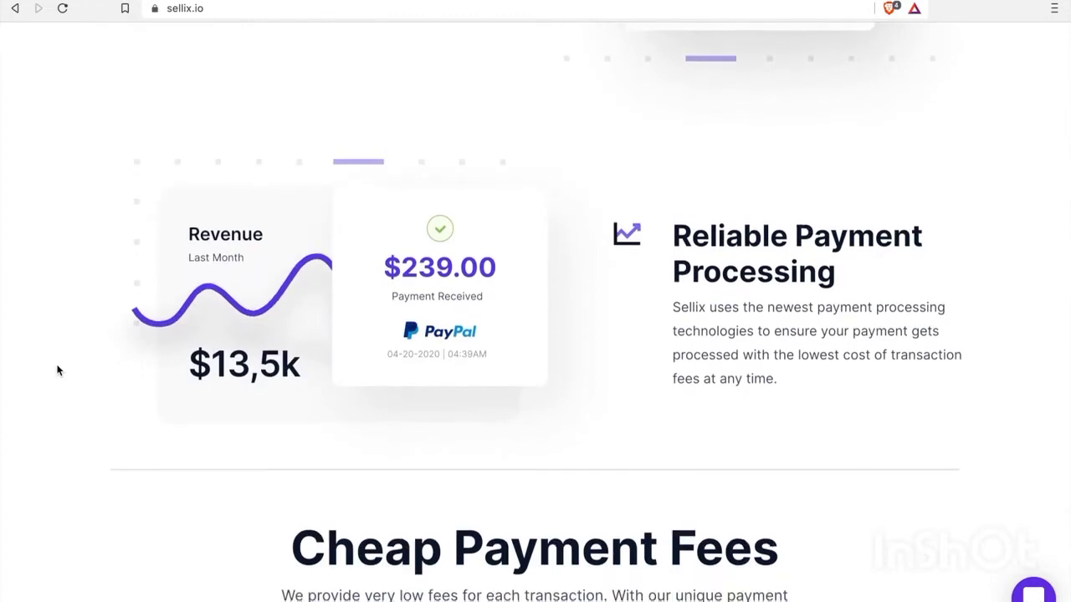
scroll(58, 370, "up", 15)
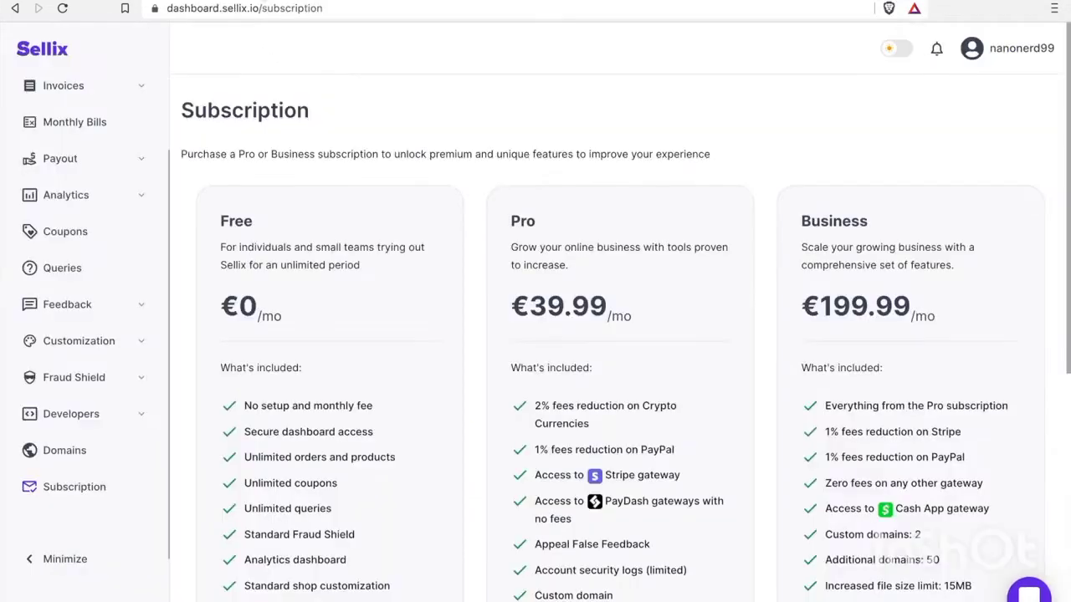
scroll(72, 156, "up", 3)
left_click(77, 111)
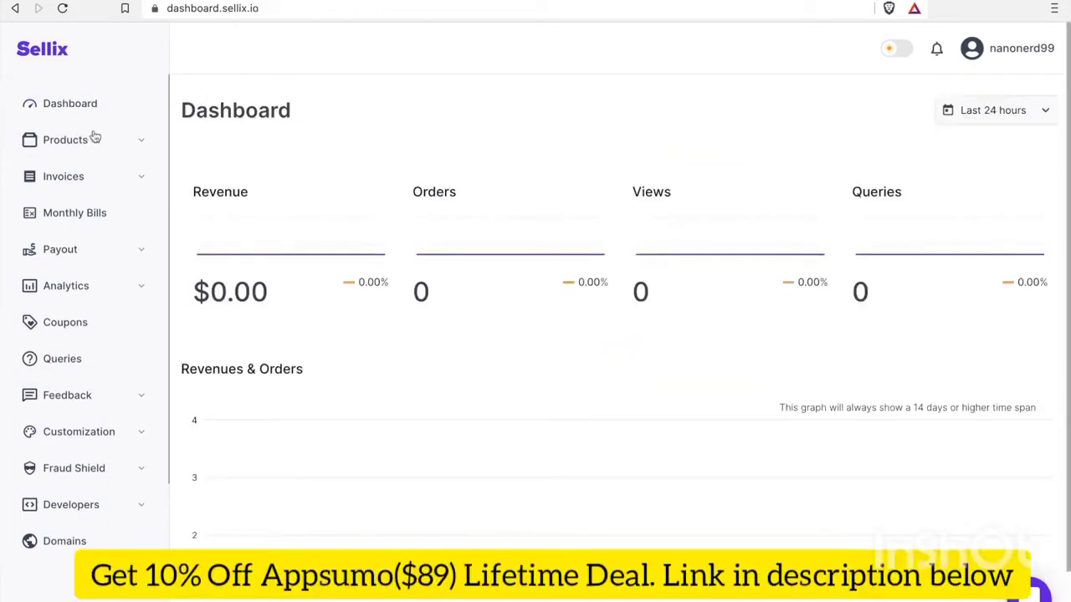
Start a new product from Products > All Products with Add Product
left_click(92, 249)
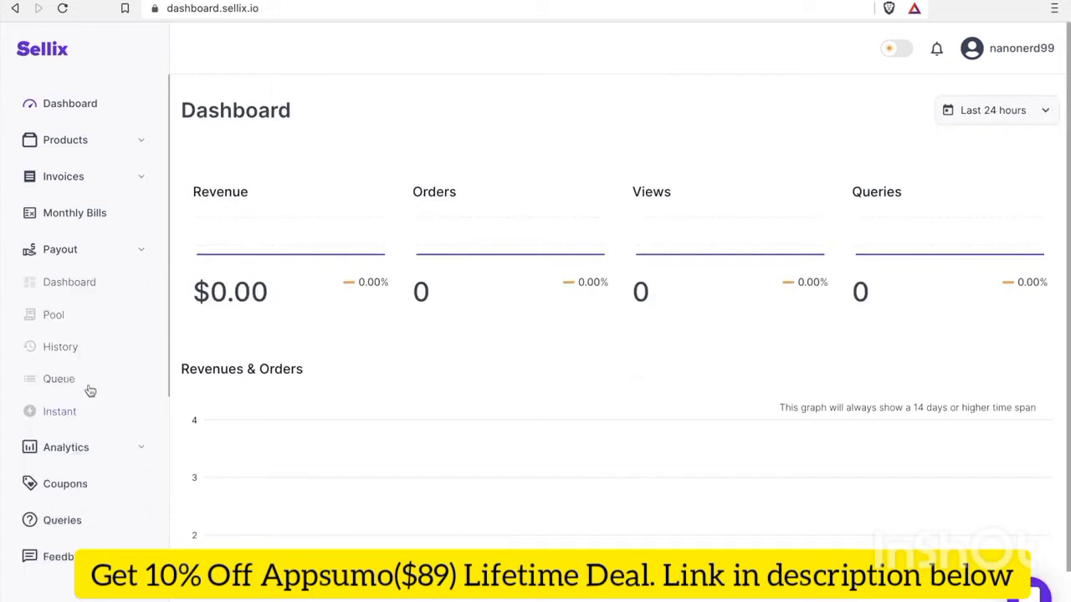
left_click(140, 140)
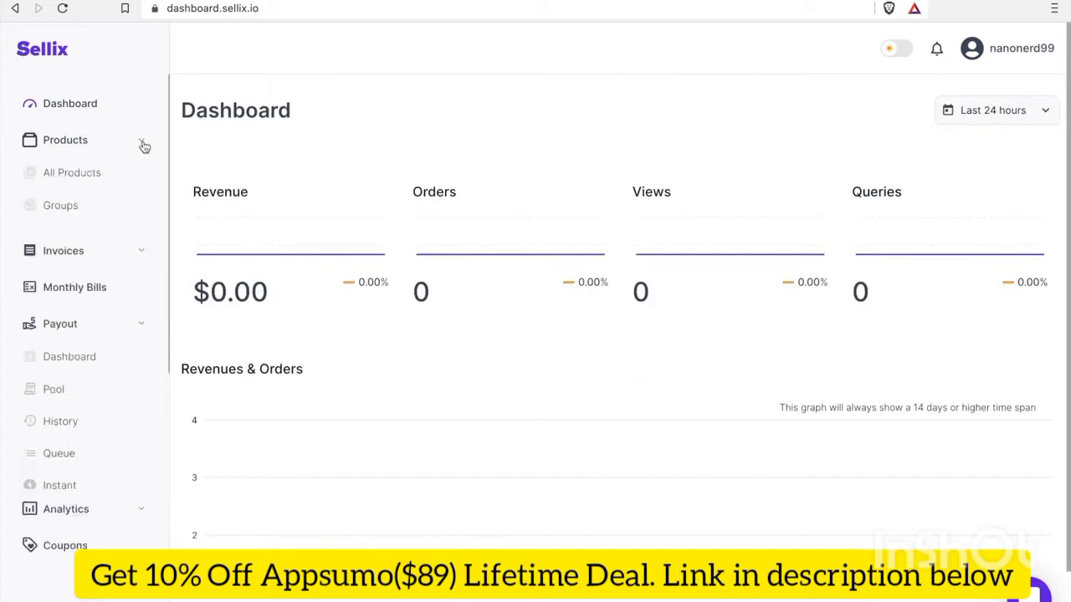
left_click(77, 178)
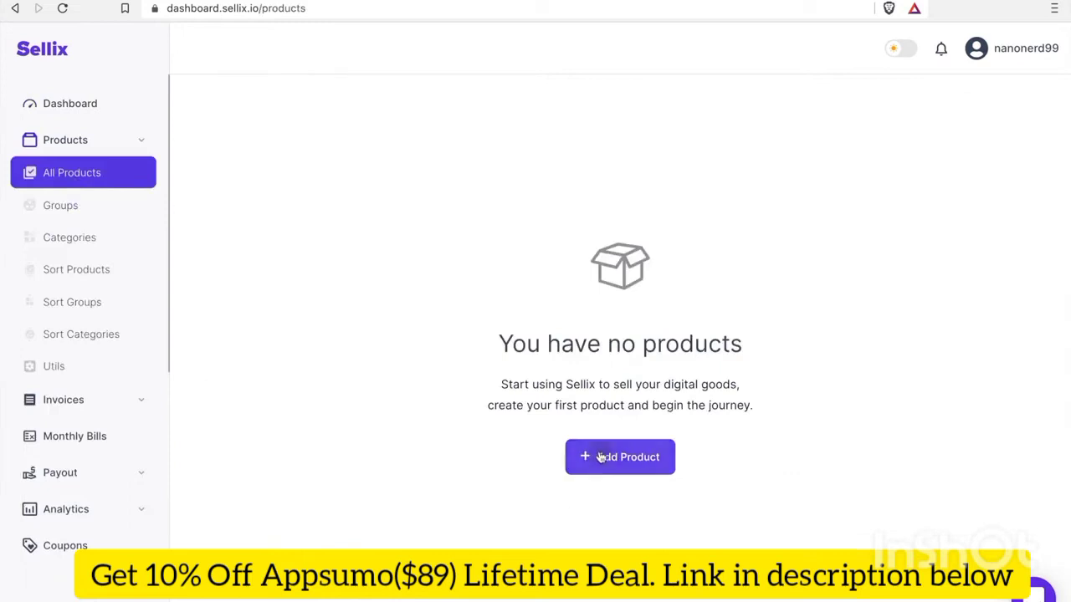
left_click(600, 458)
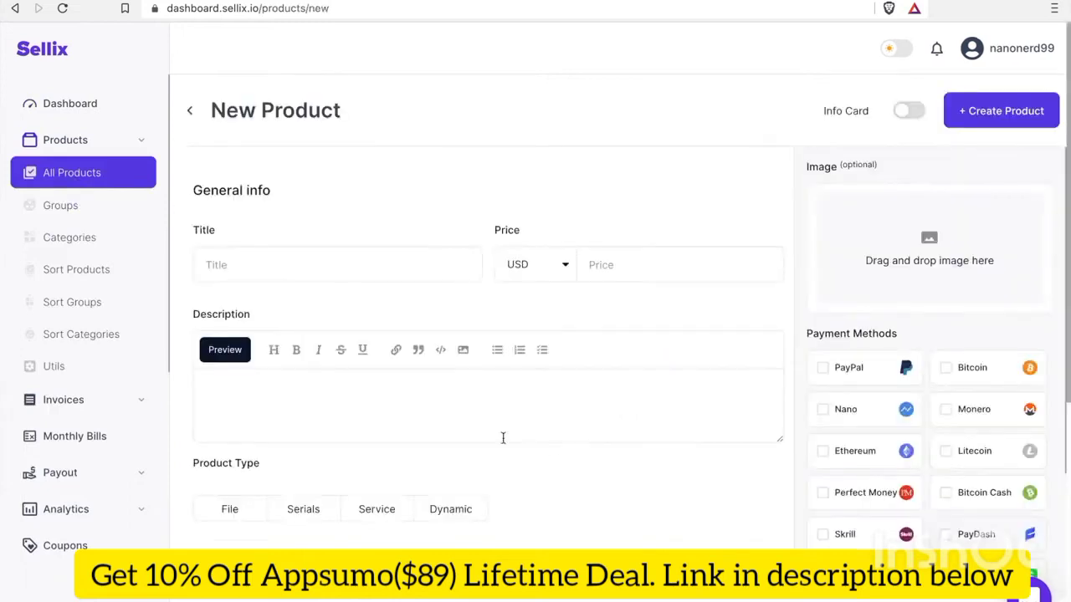
Enter title 'Test', price 1 and description 'Test' for the new product
left_click(345, 271)
type("Test")
left_click(657, 267)
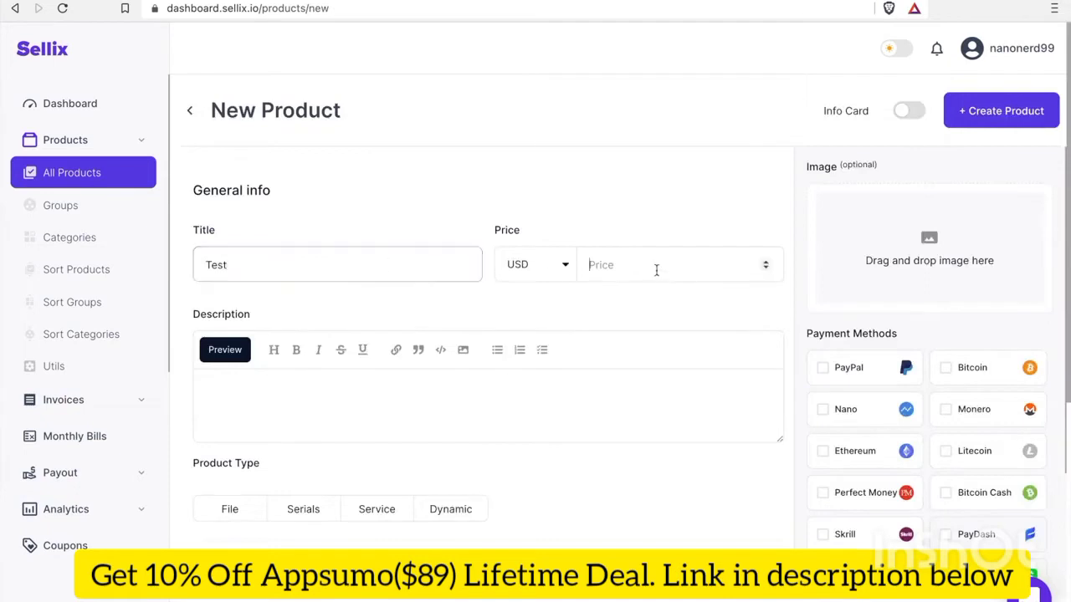
type("1")
scroll(585, 452, "down", 1)
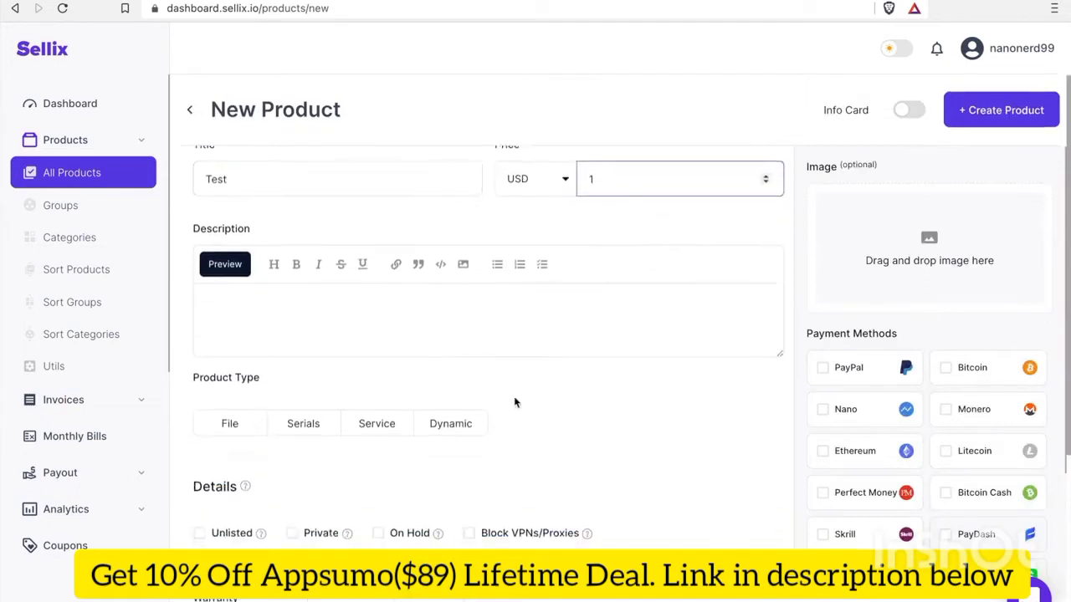
left_click(486, 335)
type("Test")
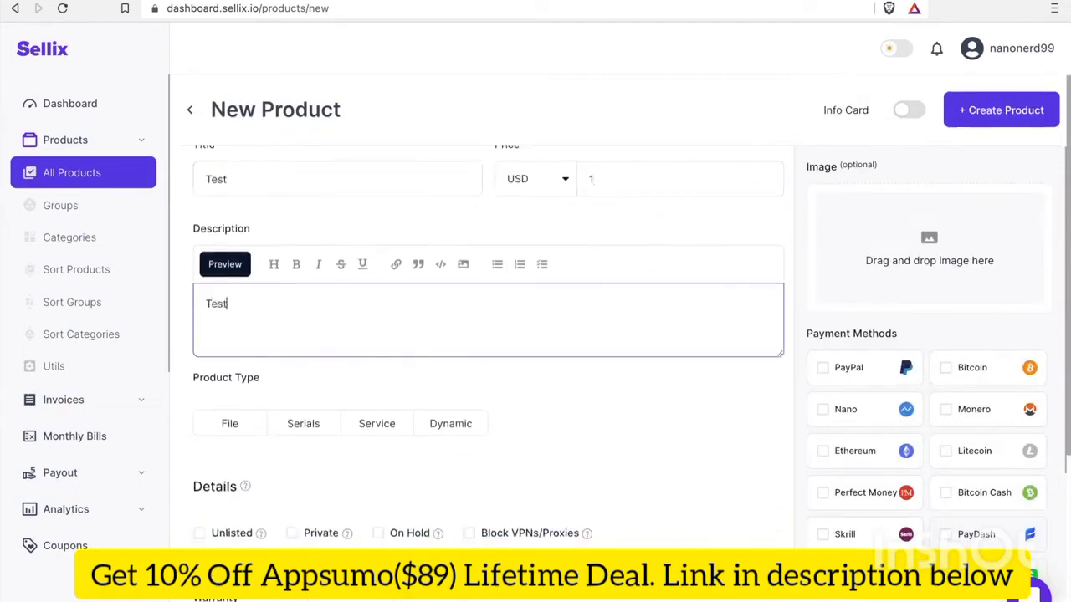
scroll(592, 516, "down", 3)
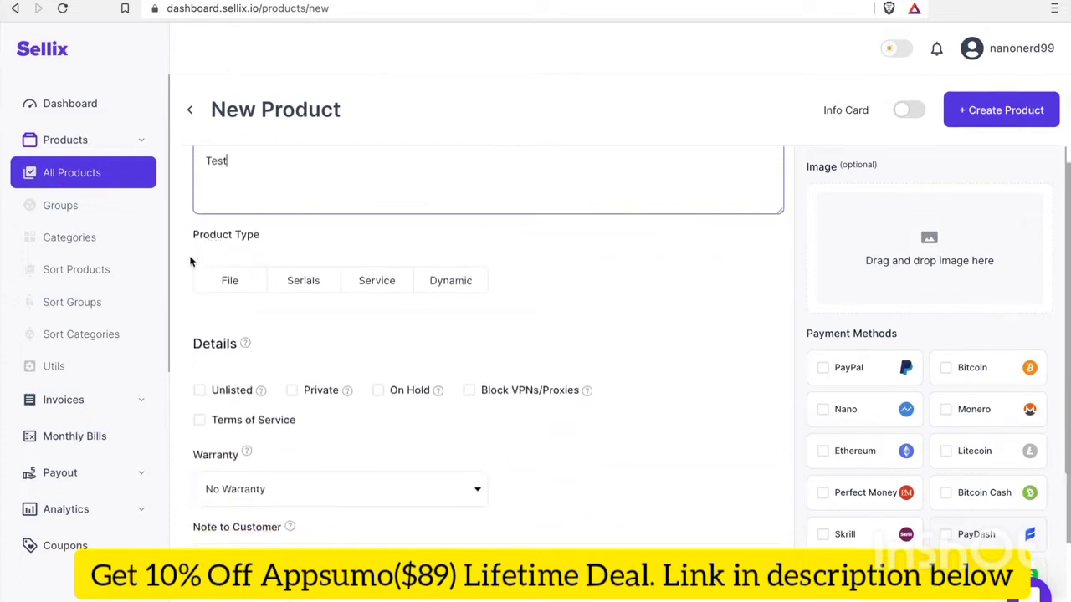
Choose the Serials product type and list serials 0001, 0002, 0003
left_click(309, 286)
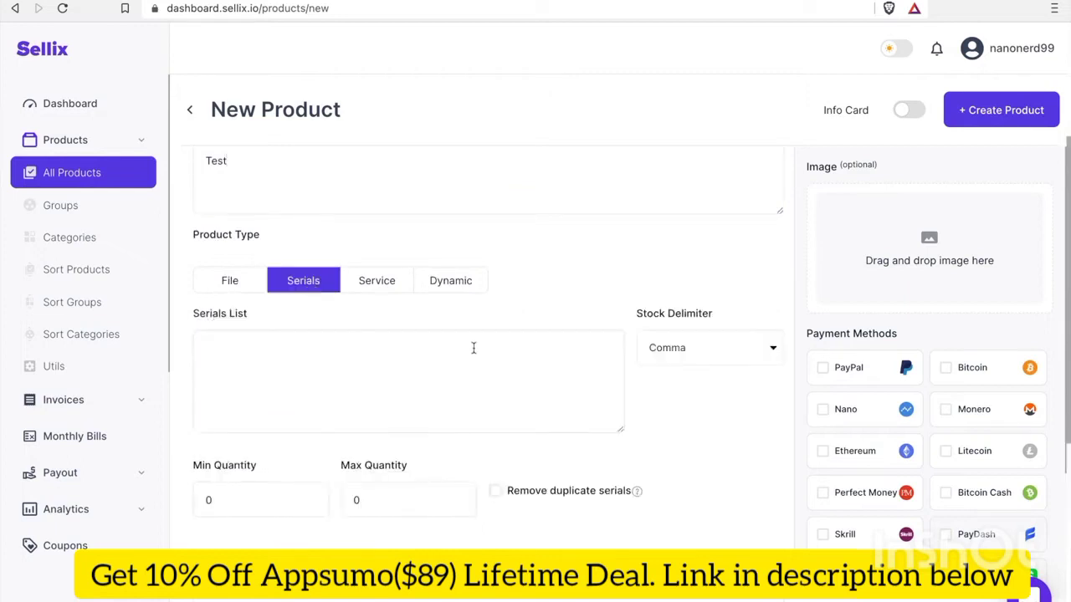
type("0001, 0002, 0003")
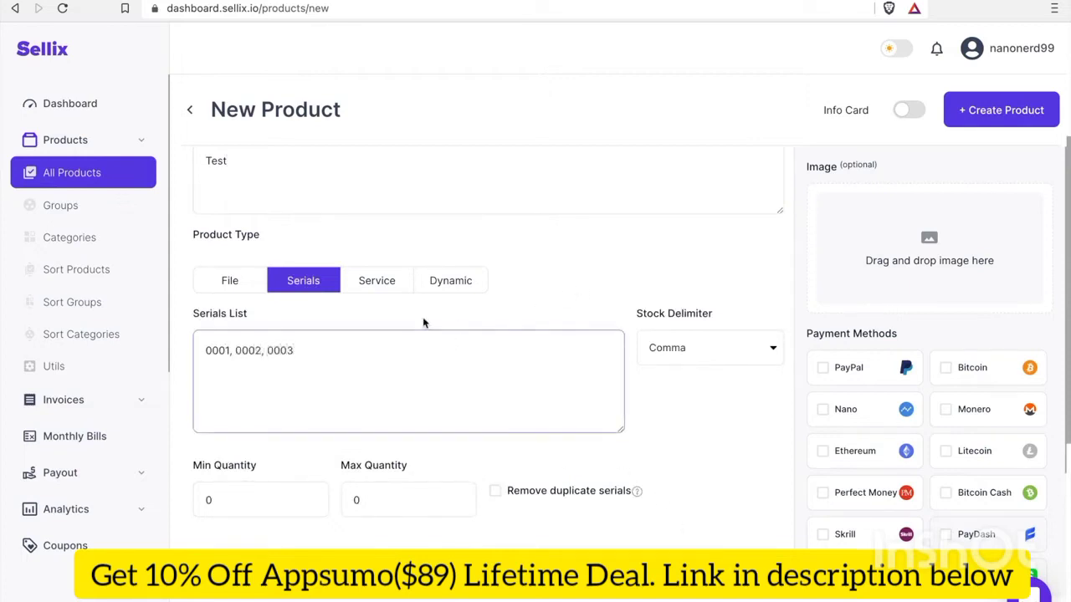
scroll(743, 477, "down", 2)
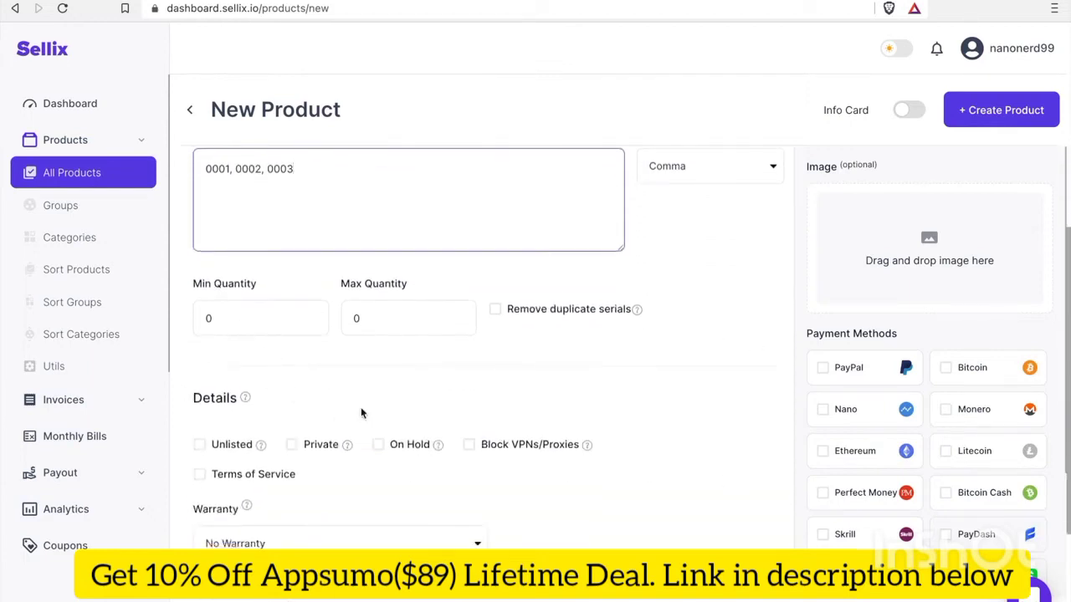
scroll(620, 488, "down", 2)
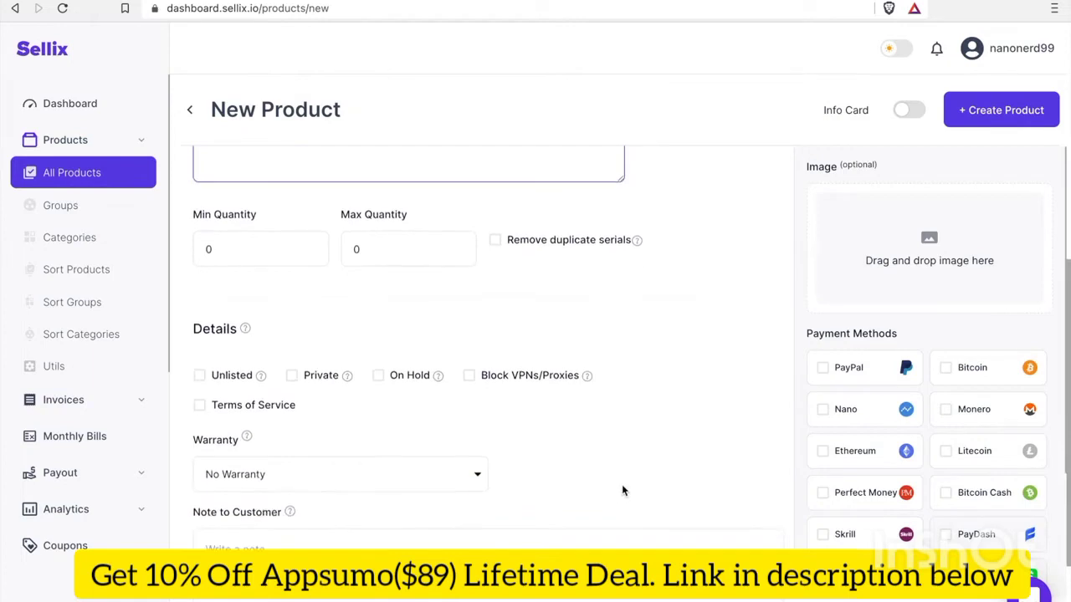
Keep warranty at No Warranty and write 'Thank you' as the customer note
scroll(623, 491, "down", 1)
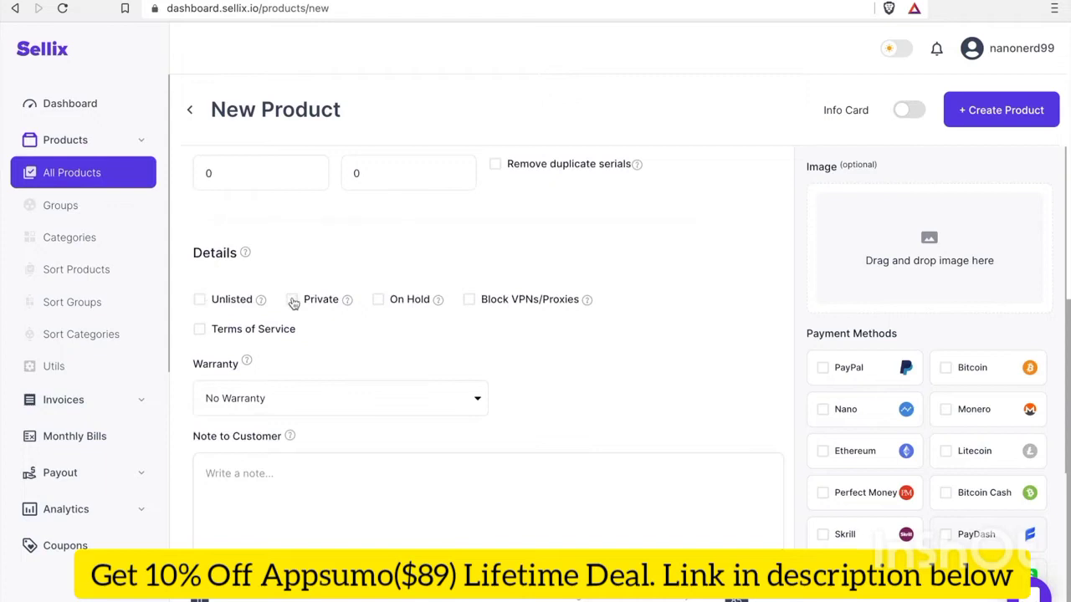
scroll(623, 394, "down", 1)
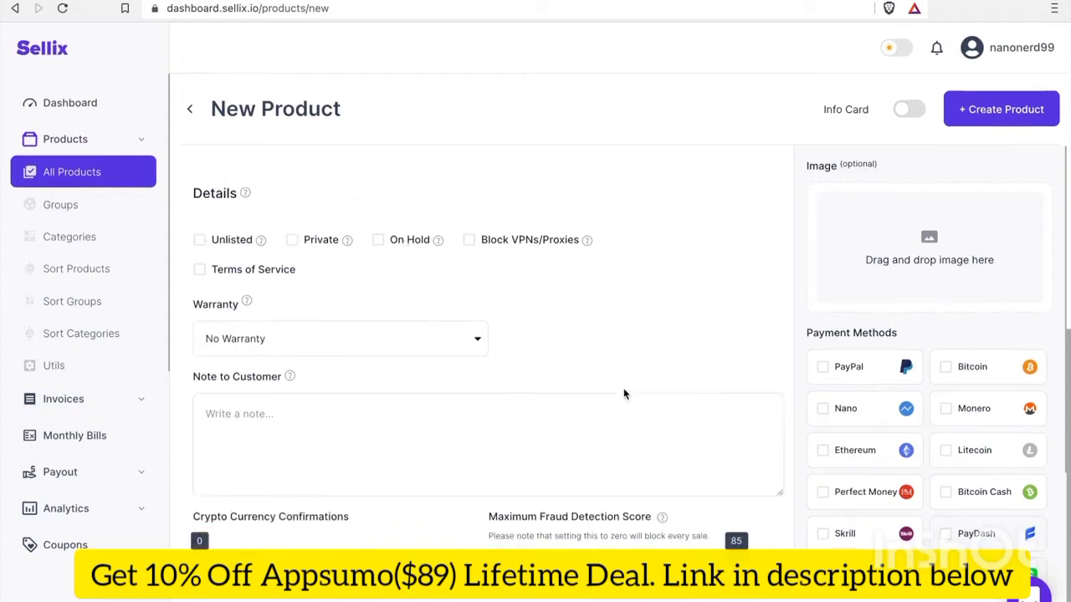
left_click(346, 345)
left_click(615, 343)
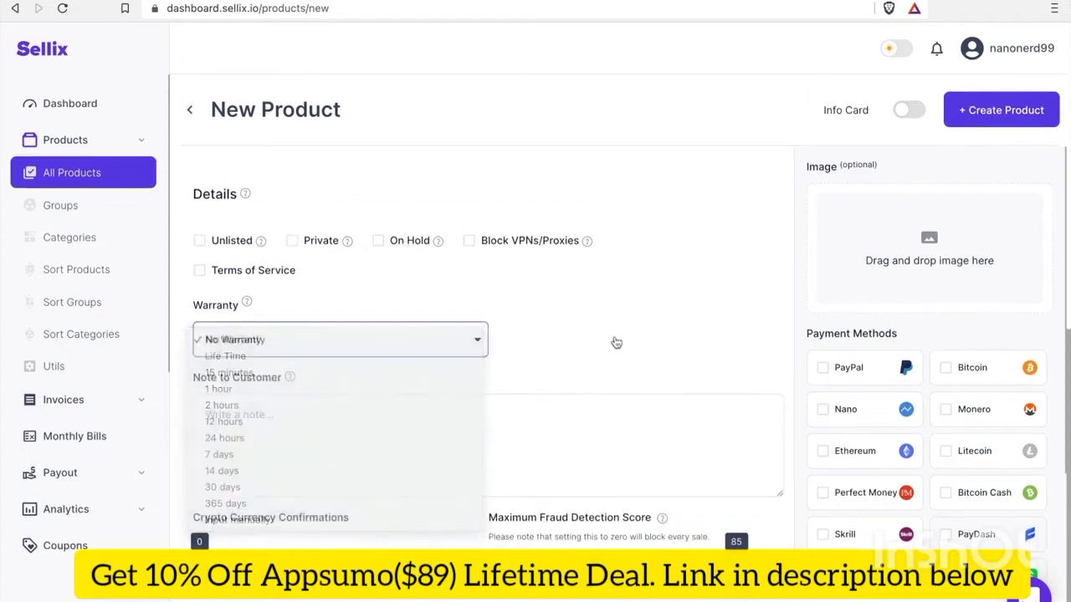
left_click(481, 433)
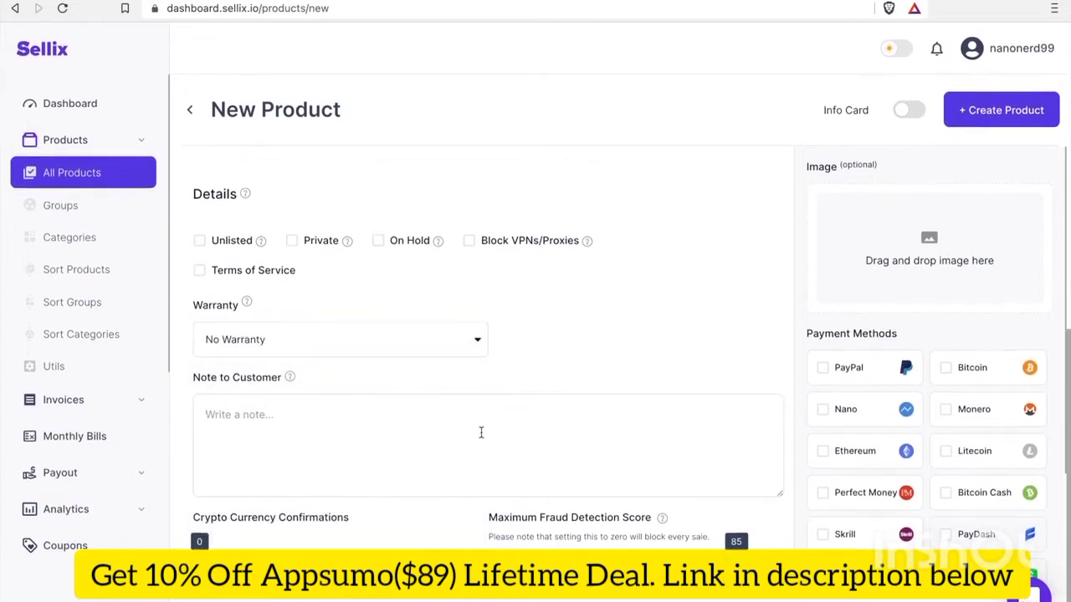
type("Thank you")
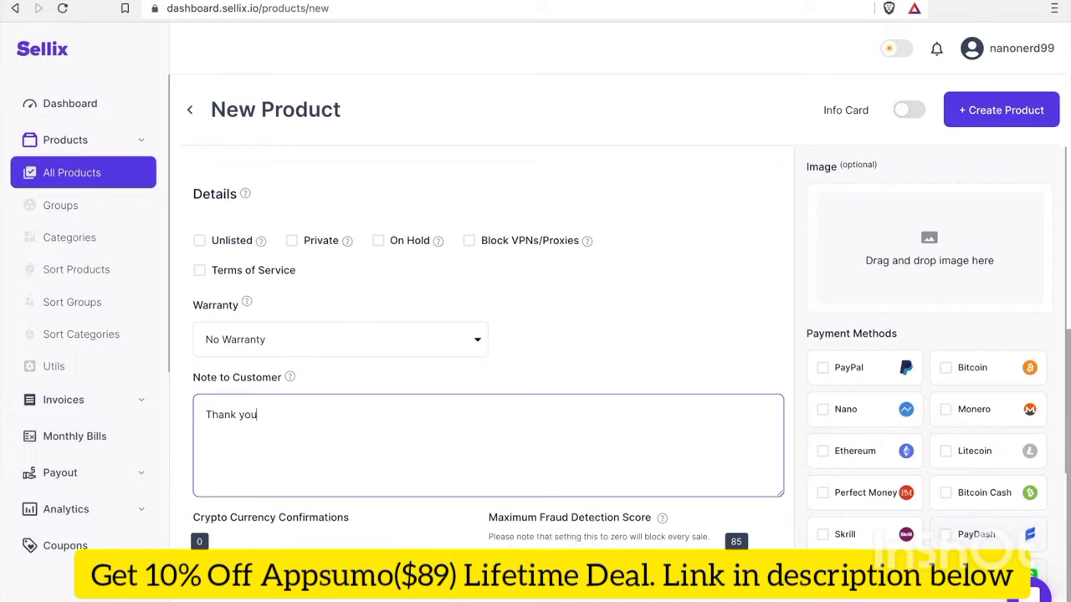
Enable Nano as the product's payment method
scroll(950, 327, "up", 2)
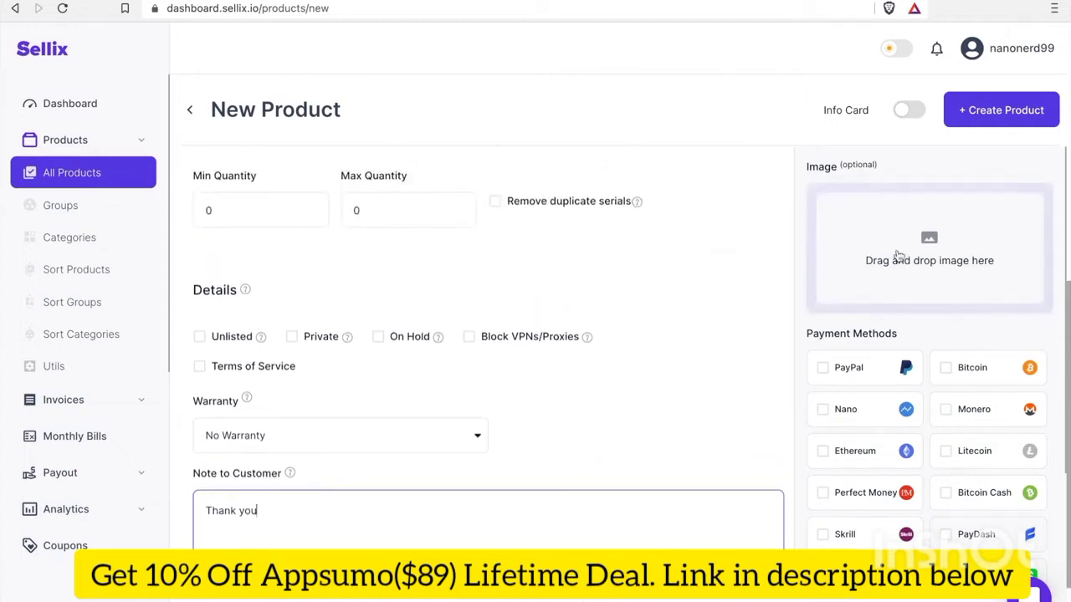
scroll(859, 241, "up", 1)
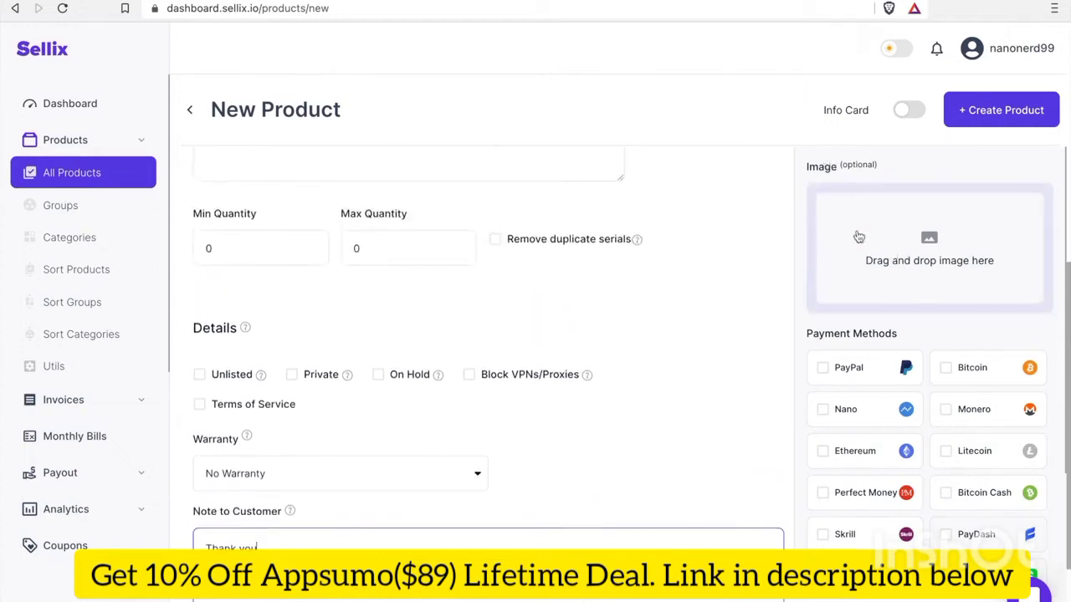
scroll(923, 335, "down", 1)
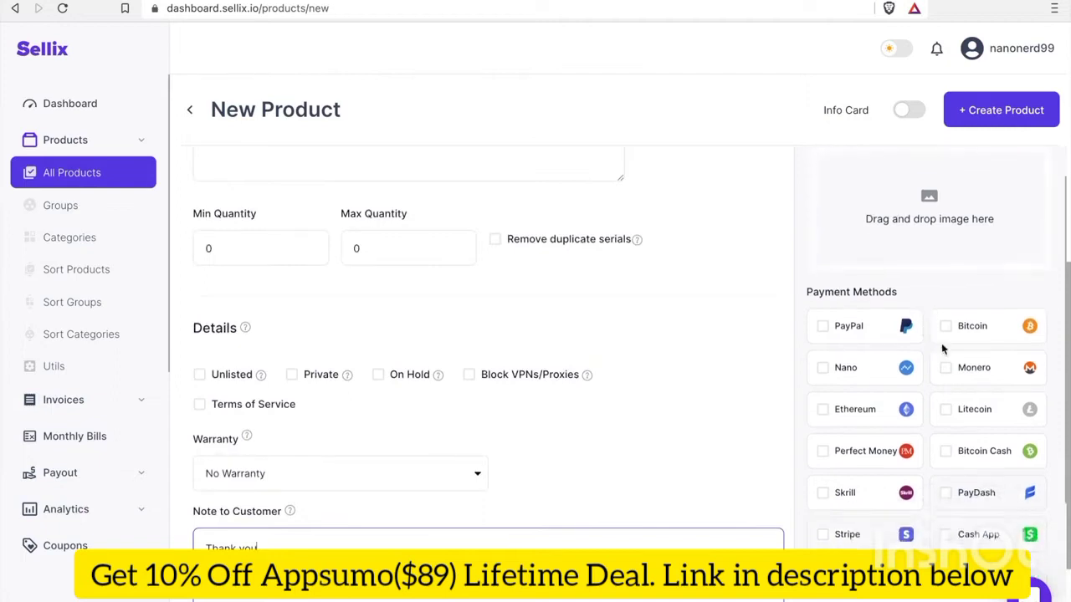
scroll(942, 349, "down", 1)
left_click(823, 326)
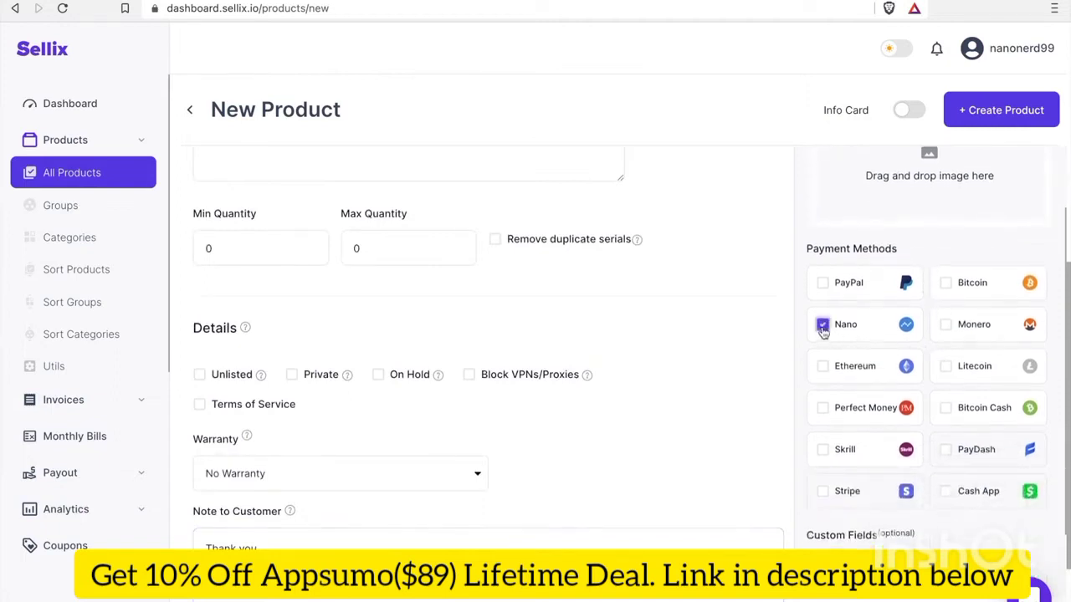
Create the Test product with Create Product
scroll(823, 332, "down", 3)
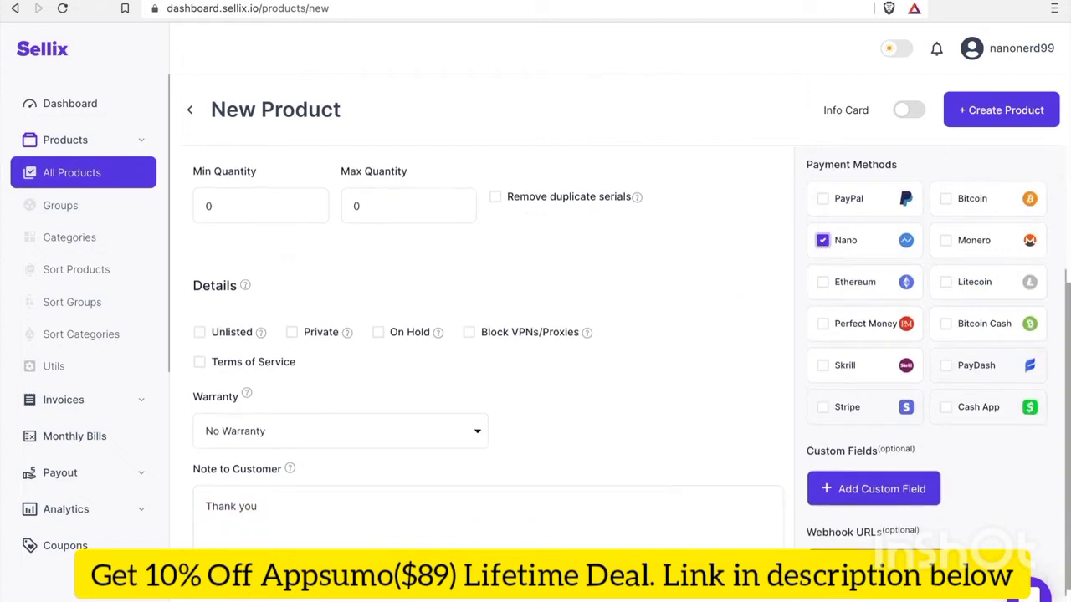
scroll(867, 234, "up", 4)
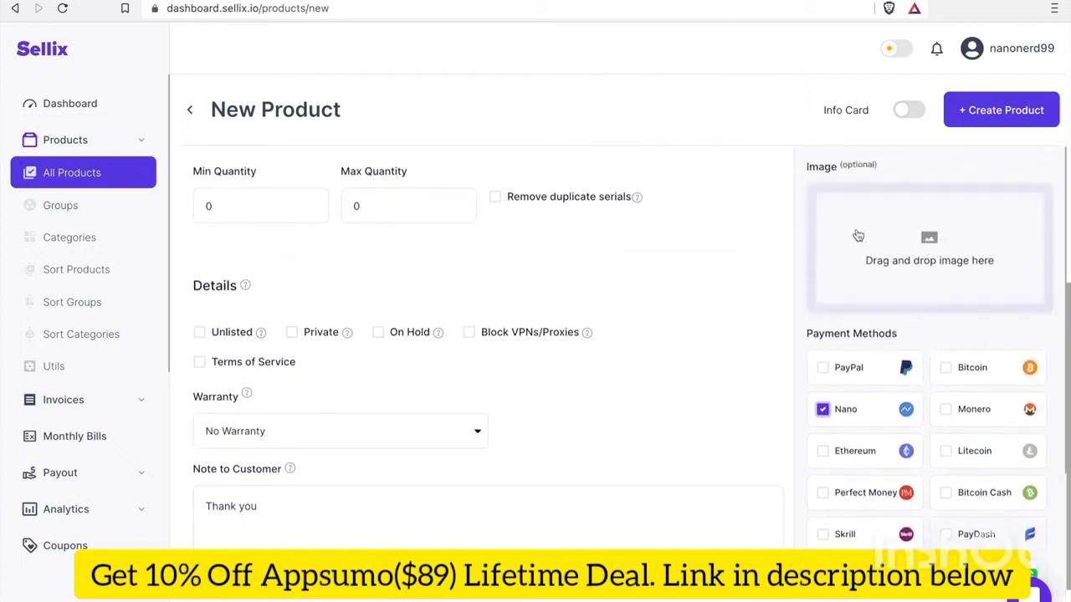
scroll(491, 311, "down", 1)
scroll(493, 304, "up", 5)
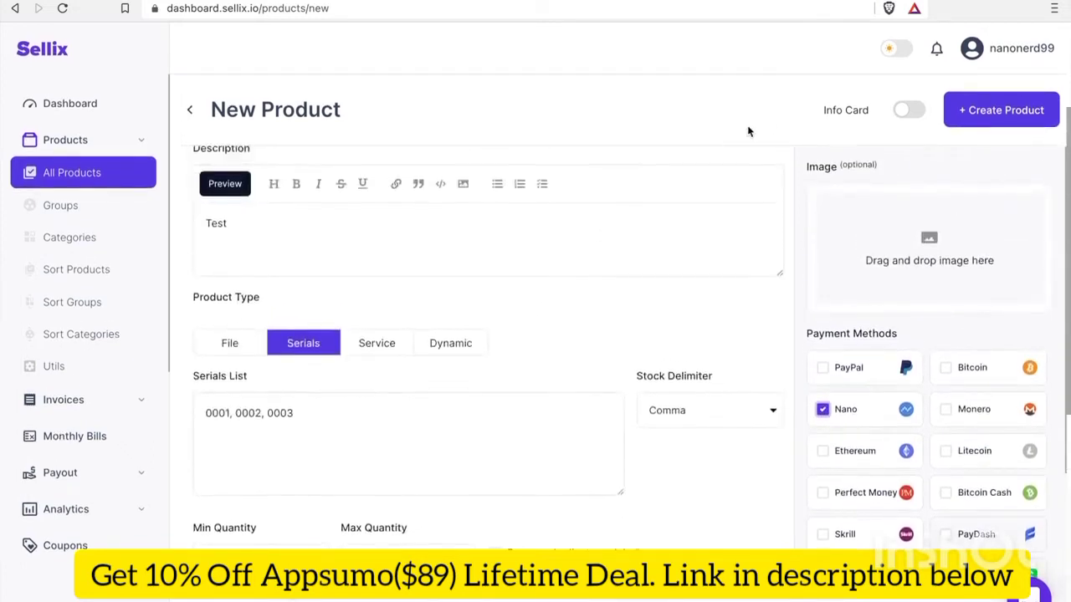
scroll(706, 244, "up", 2)
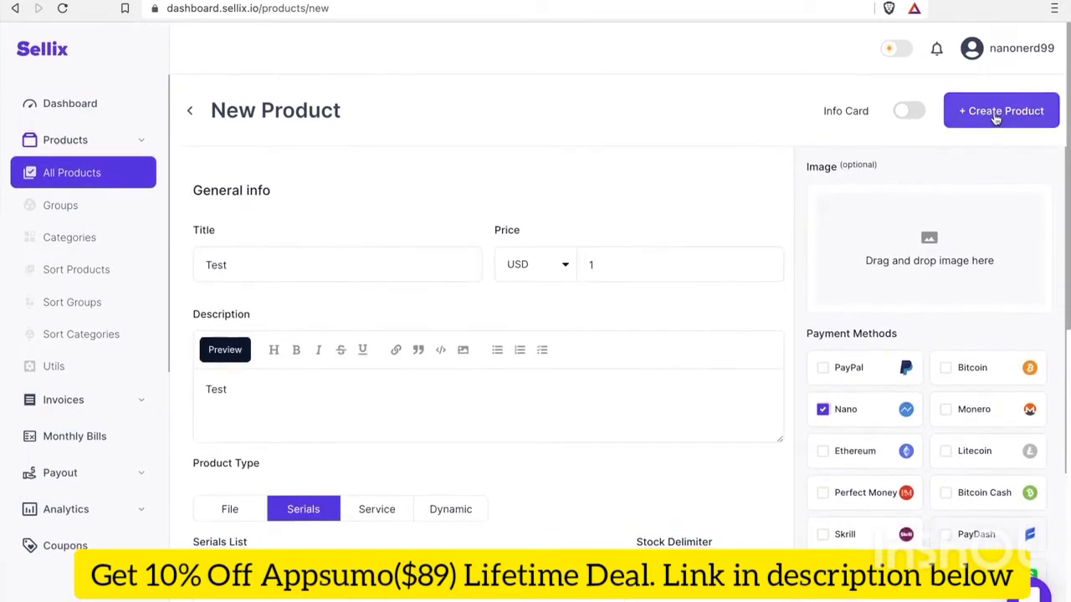
left_click(996, 119)
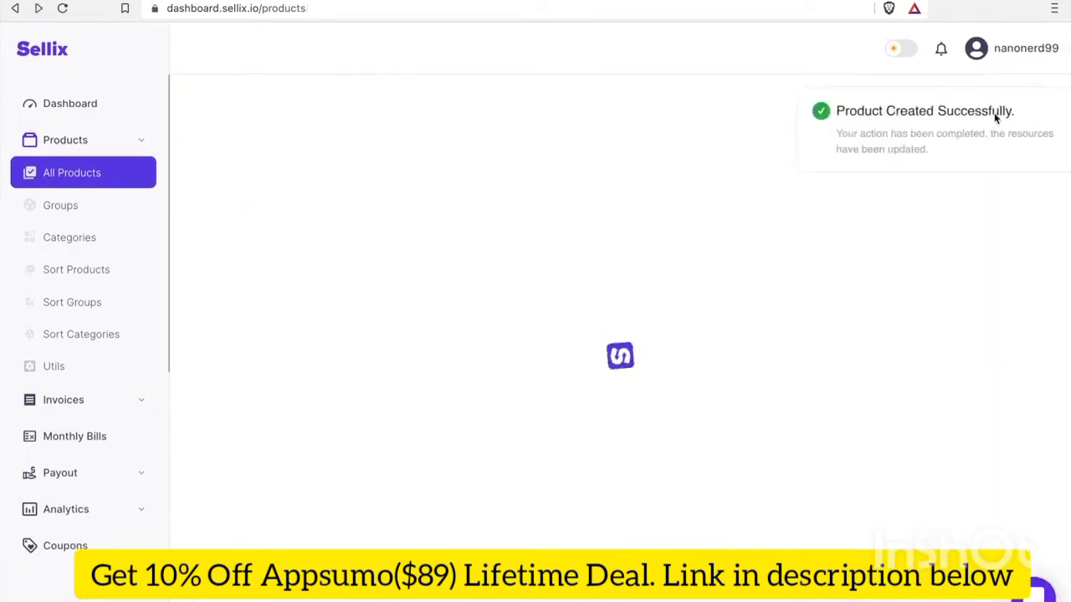
Dismiss the 'Product Created Successfully' notice on the Products list
left_click(832, 139)
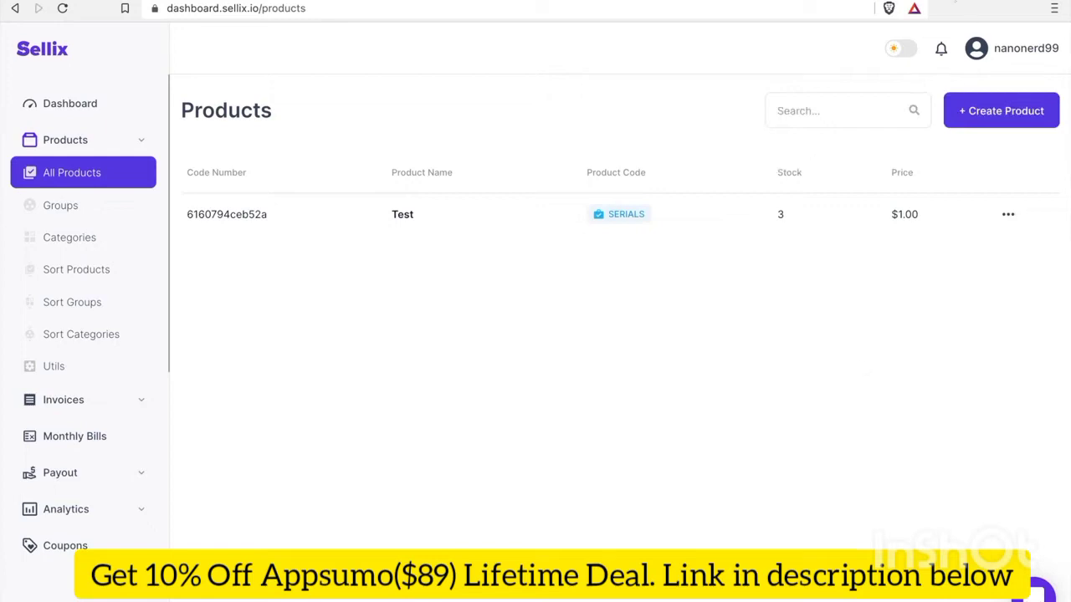
Go to the shop's Payments settings from the account menu
left_click(1015, 60)
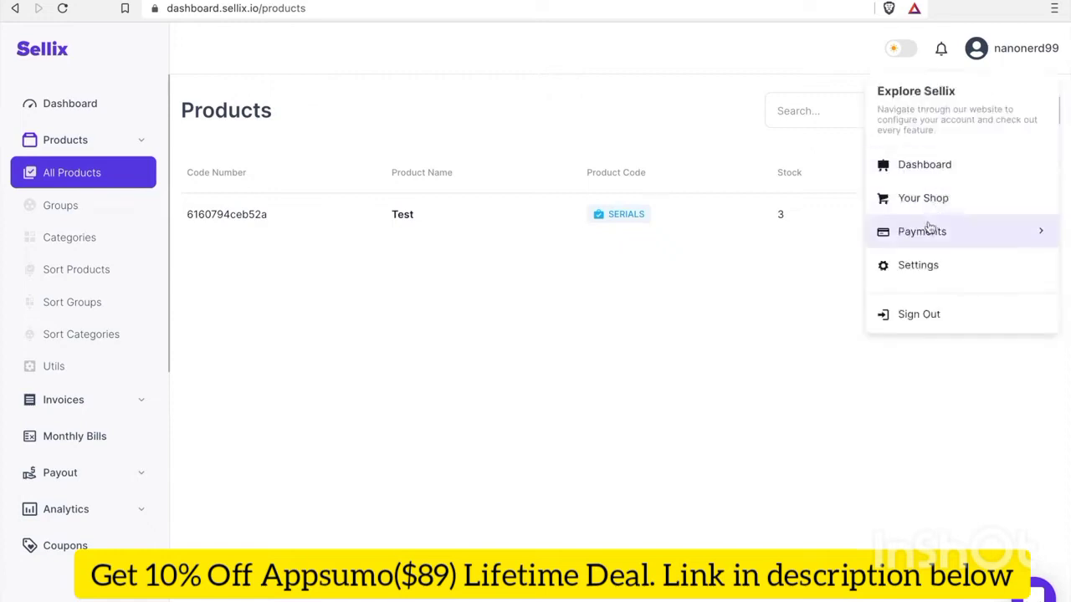
left_click(1044, 237)
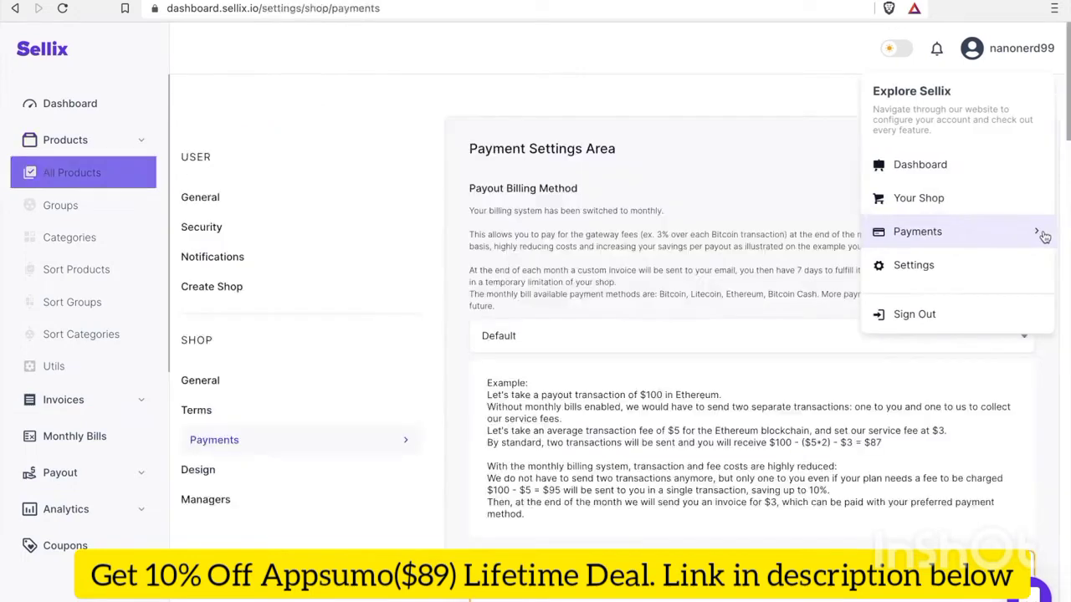
left_click(661, 474)
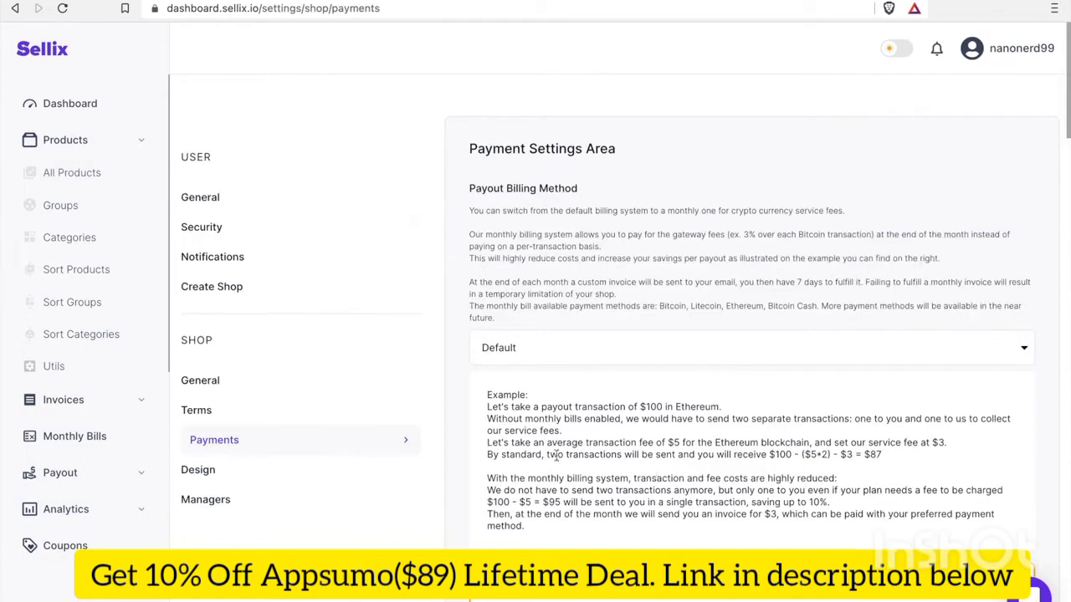
Bring the Crypto section's empty Nano Address field into view
scroll(696, 439, "down", 2)
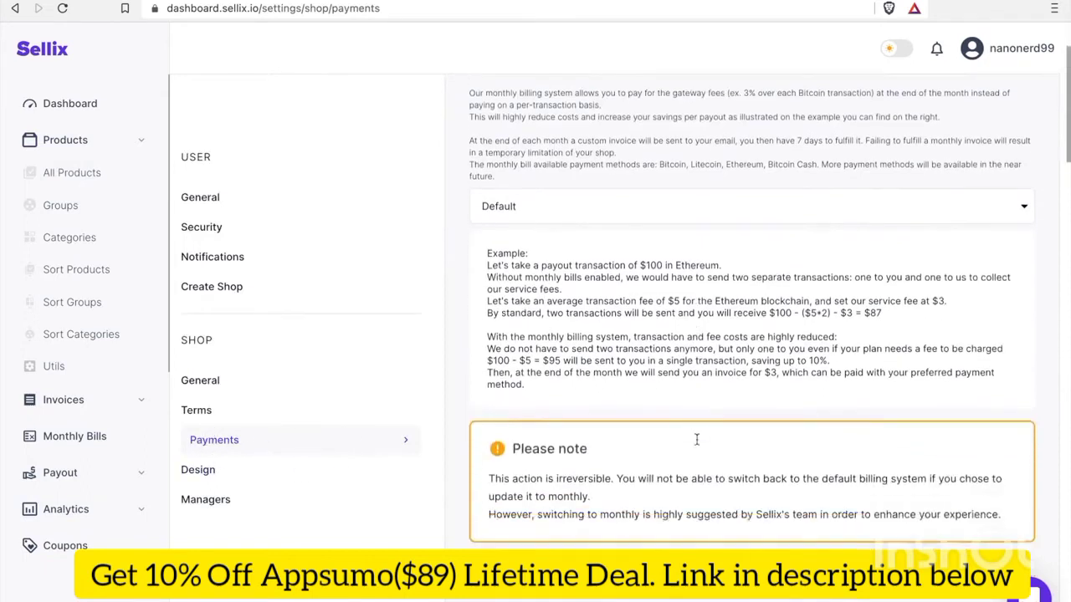
scroll(697, 440, "down", 5)
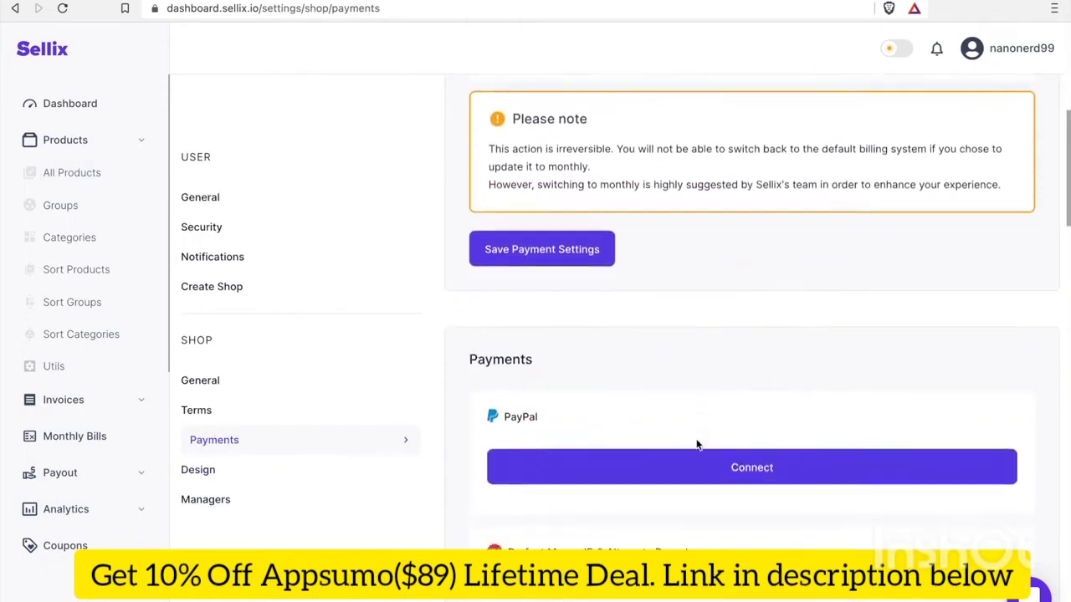
scroll(696, 443, "down", 1)
scroll(693, 442, "down", 2)
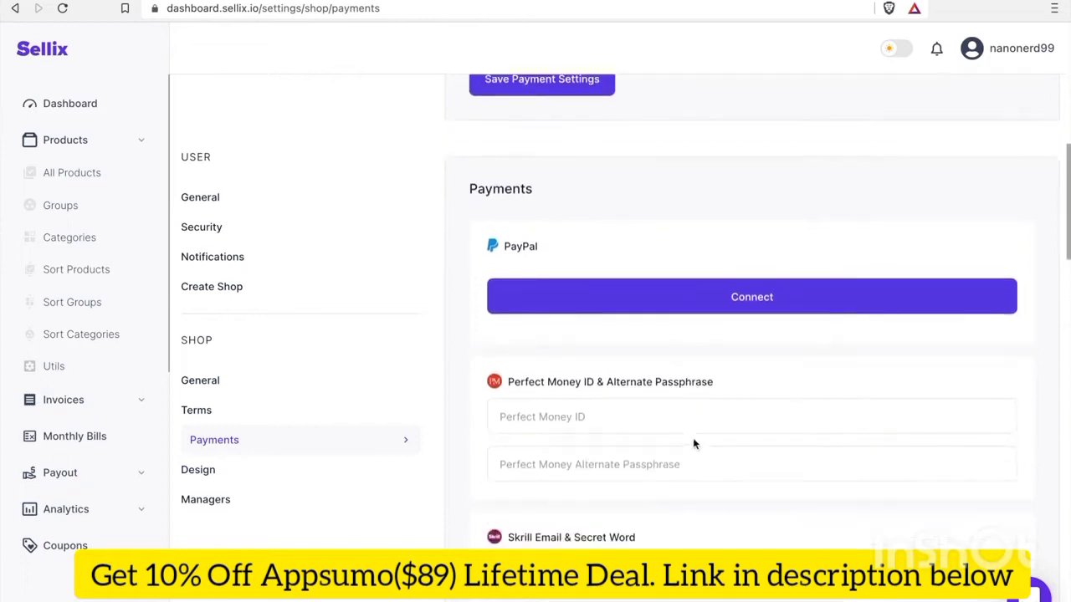
scroll(693, 442, "down", 6)
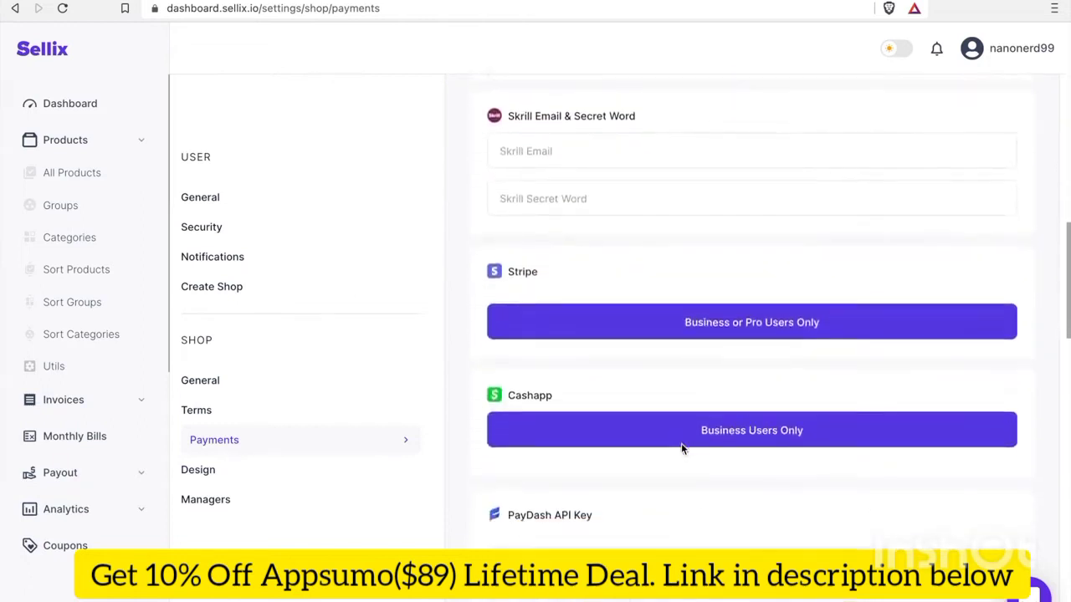
scroll(681, 447, "down", 5)
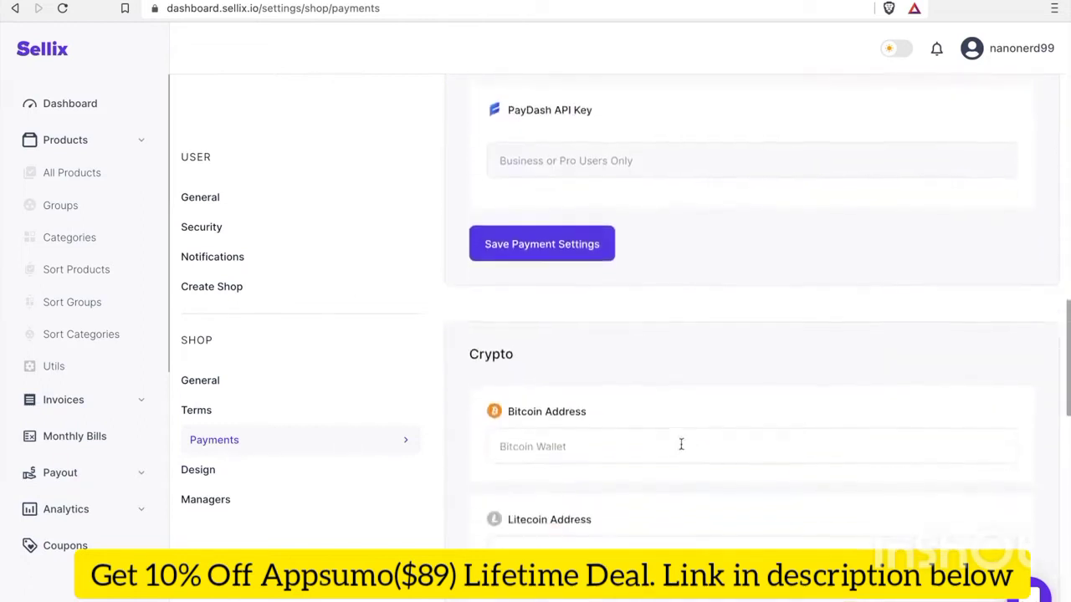
scroll(680, 444, "down", 3)
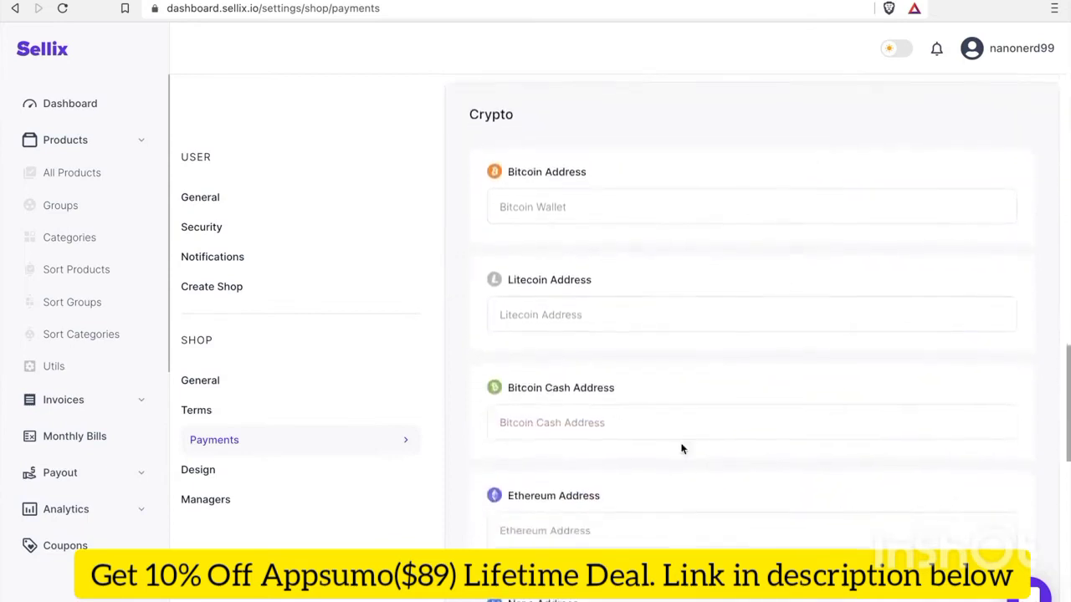
scroll(681, 448, "down", 3)
scroll(459, 443, "down", 1)
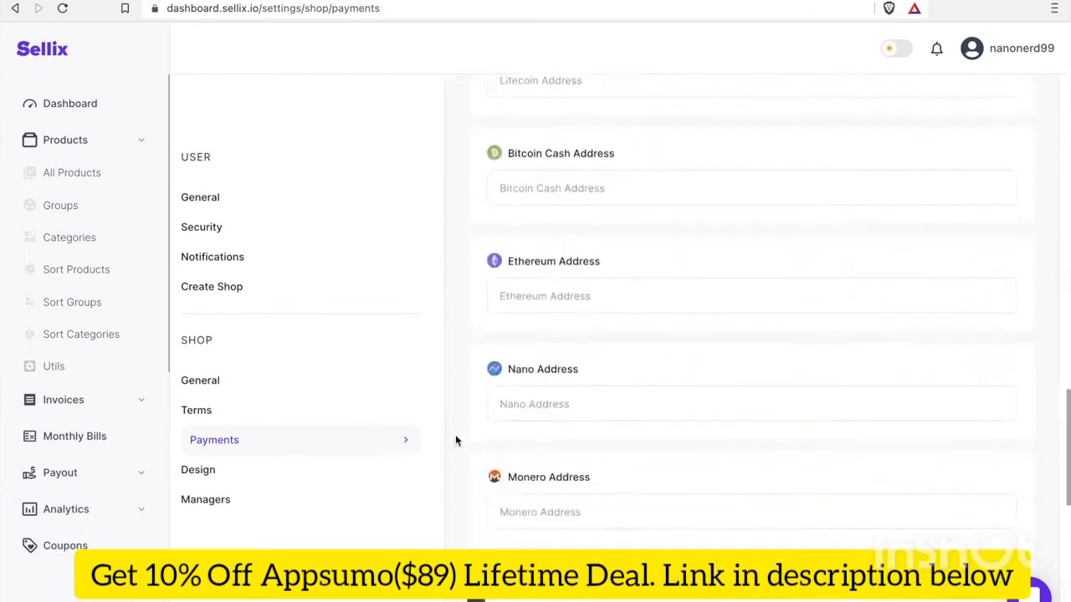
left_click_drag(507, 362, 575, 364)
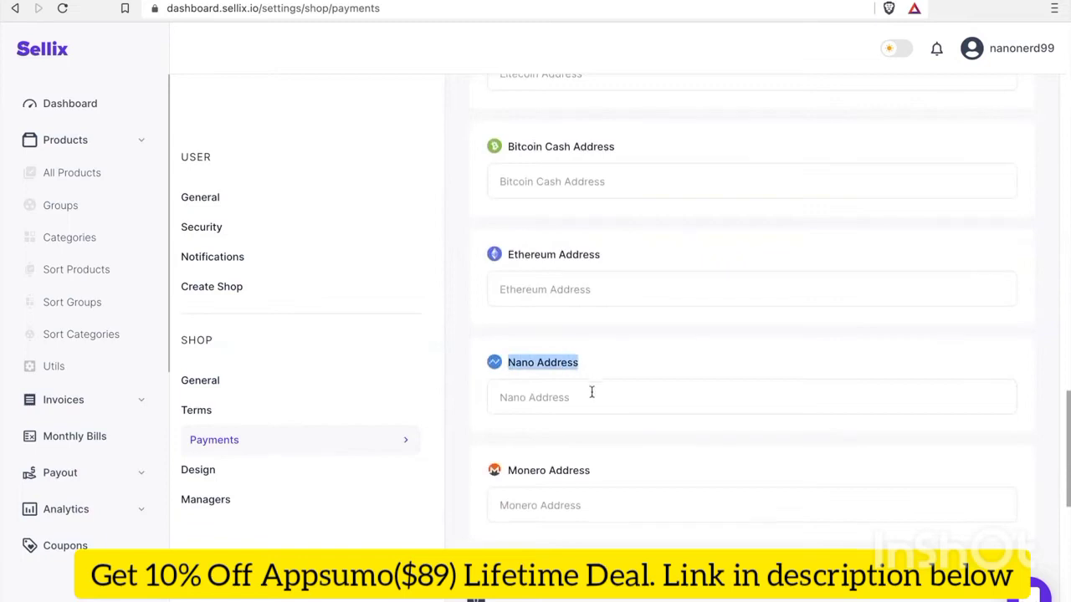
Paste the shop's Nano wallet address into the Nano Address field
left_click(592, 397)
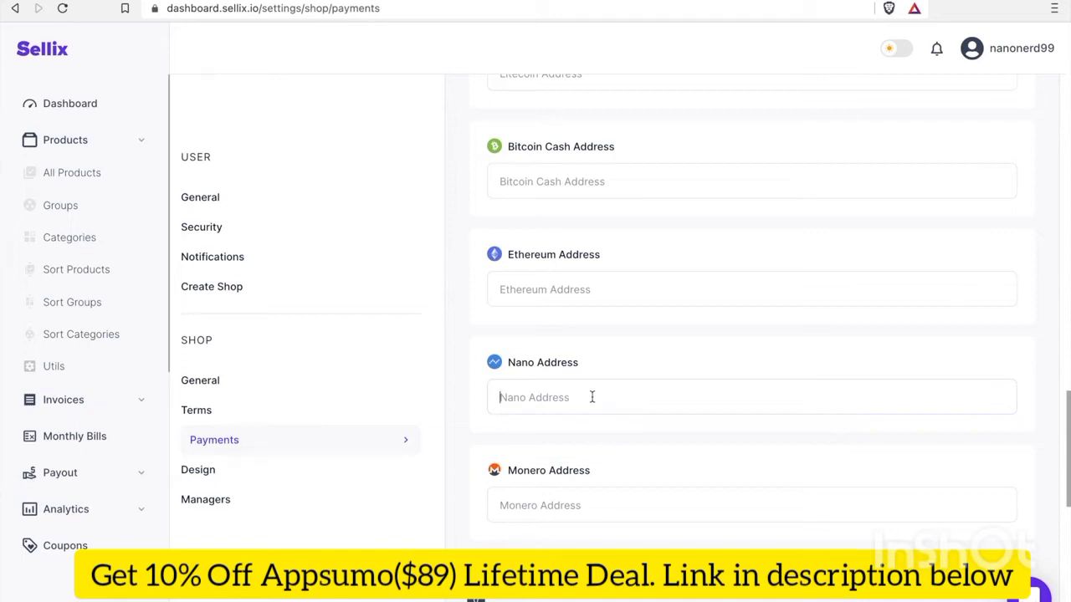
type("nano_1z9m716dwrnbq5w4yy3xdtcmog5jytasbhnqgbfx7u89dhg3oyi3uipntg5y")
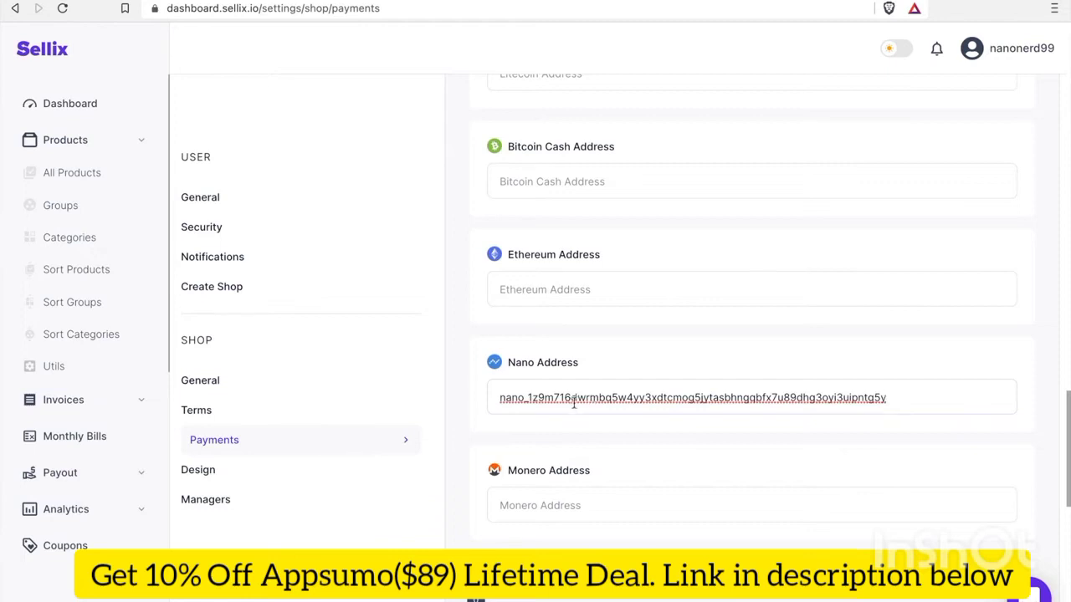
scroll(520, 453, "down", 3)
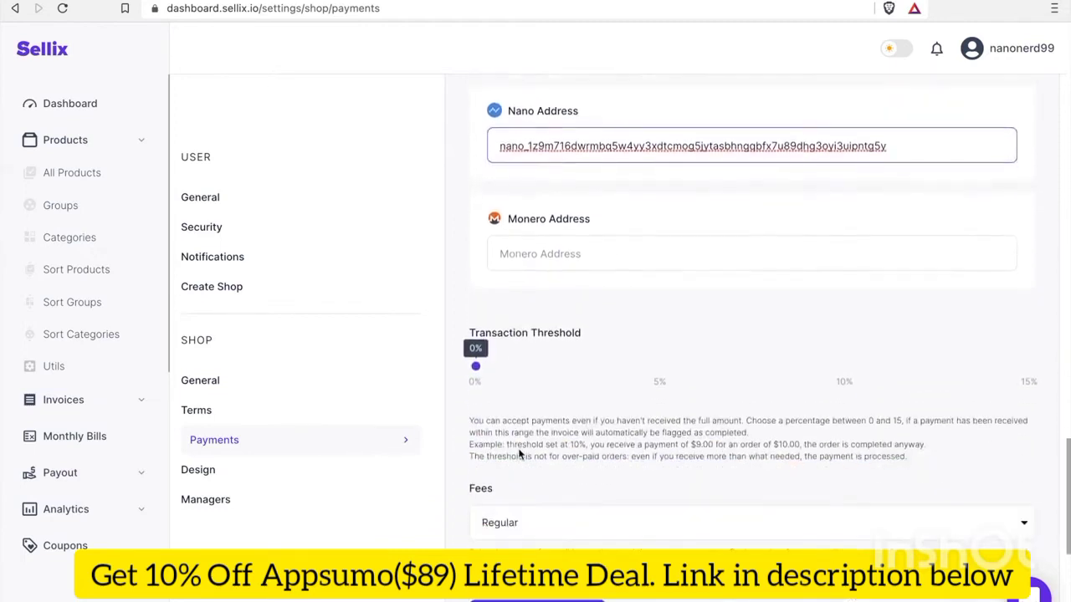
scroll(520, 453, "down", 1)
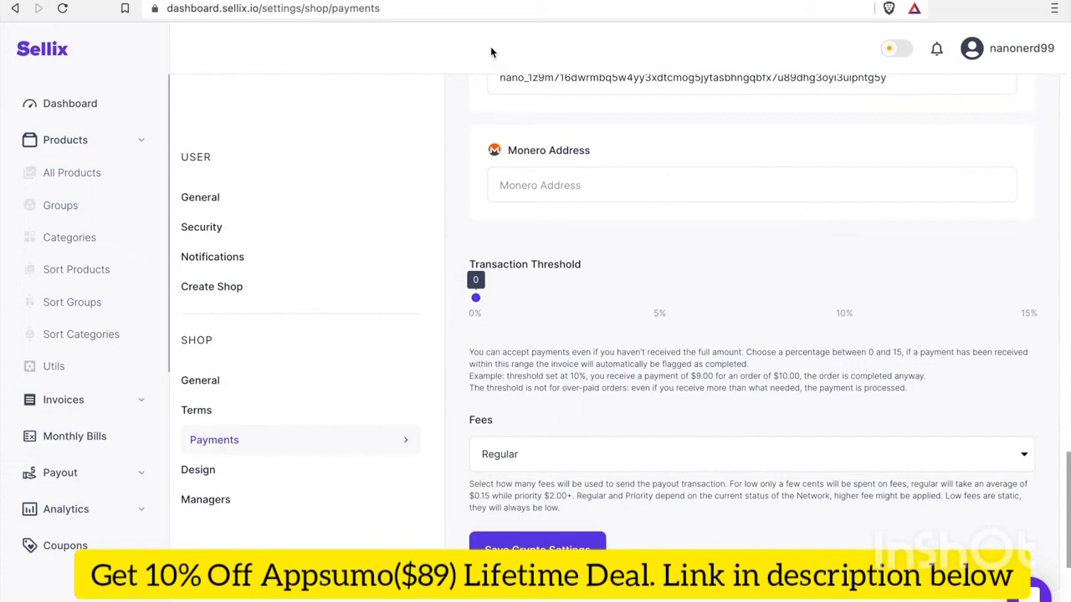
Open the public storefront via Your Shop in the account menu
left_click(1013, 58)
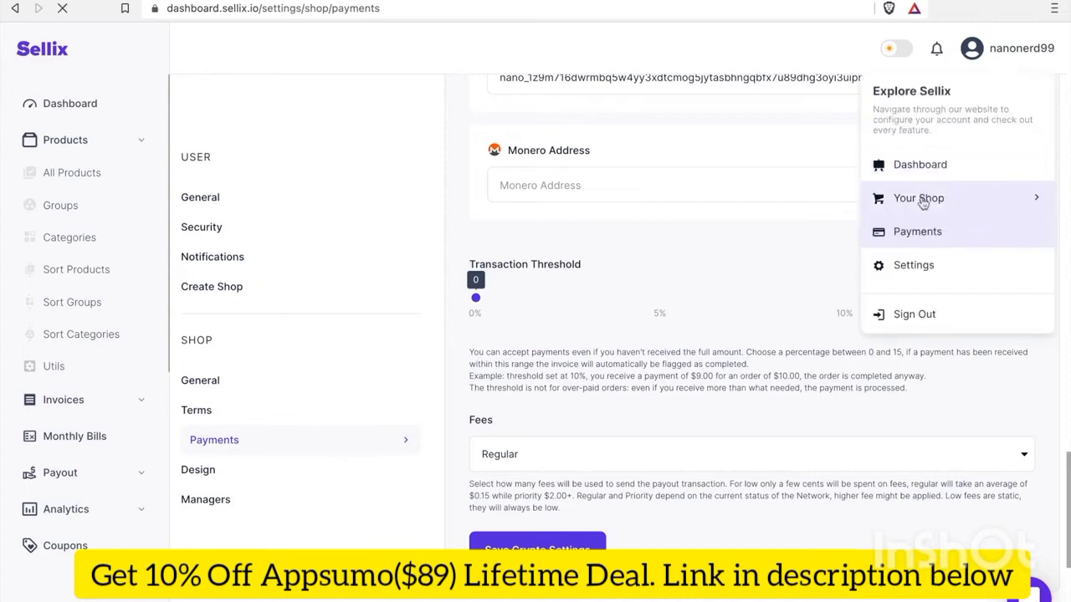
left_click(1025, 204)
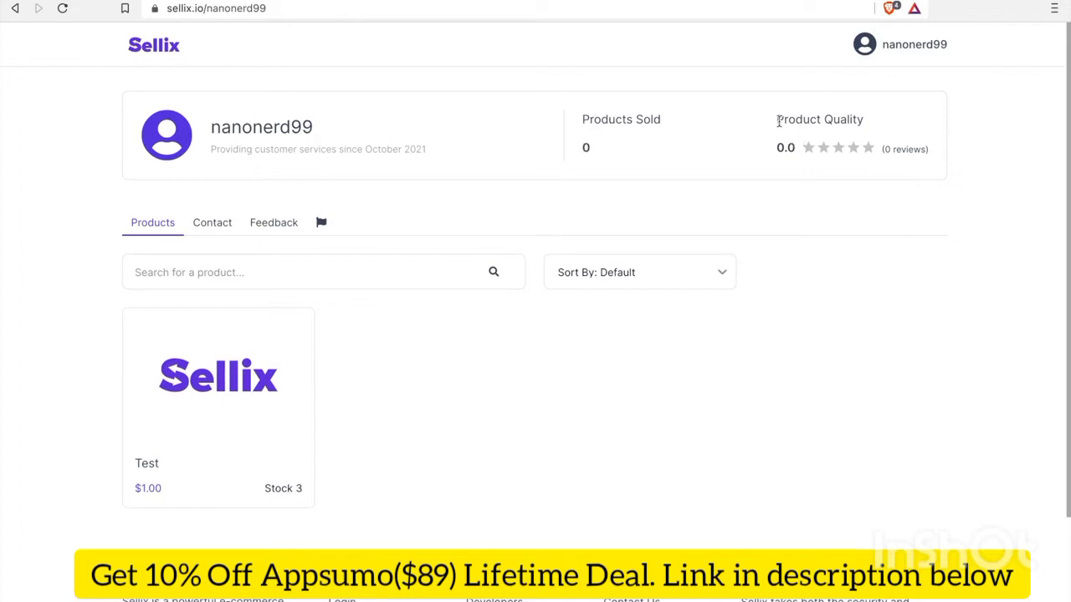
Open the Test product's page from the storefront, showing quantity 1 at $1.00
left_click_drag(778, 122, 937, 158)
left_click(792, 371)
scroll(791, 371, "down", 1)
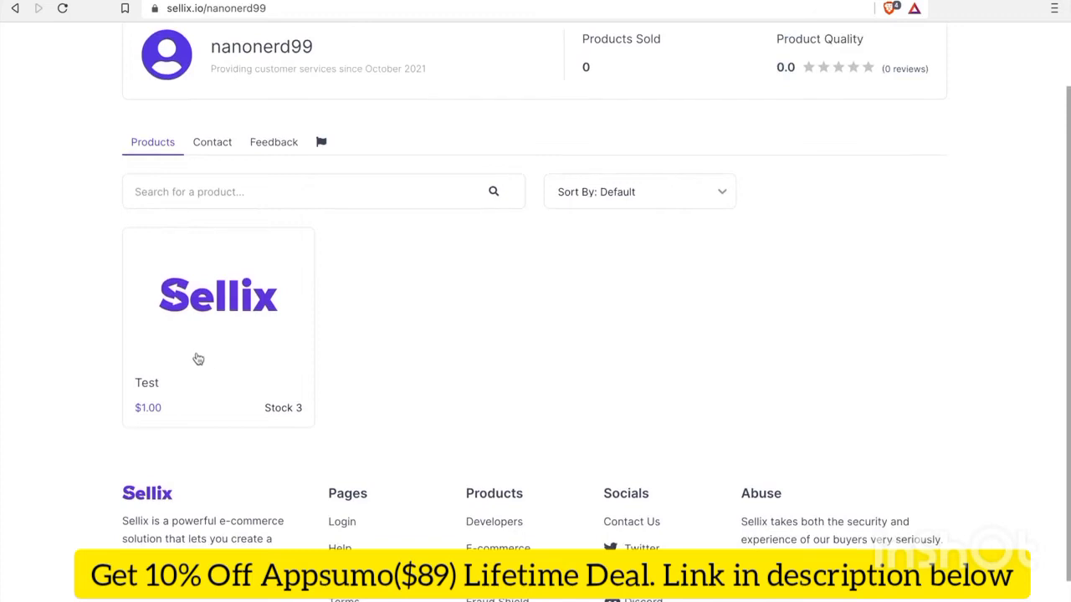
left_click(196, 358)
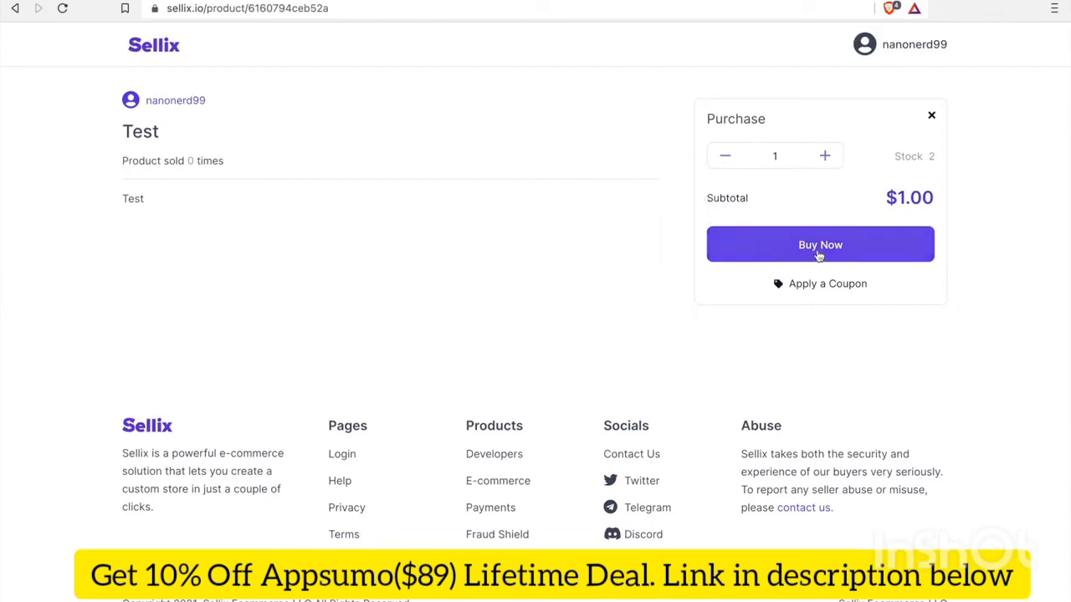
Start checkout for the Test product and choose Nano as the payment gateway
left_click(818, 253)
left_click(816, 252)
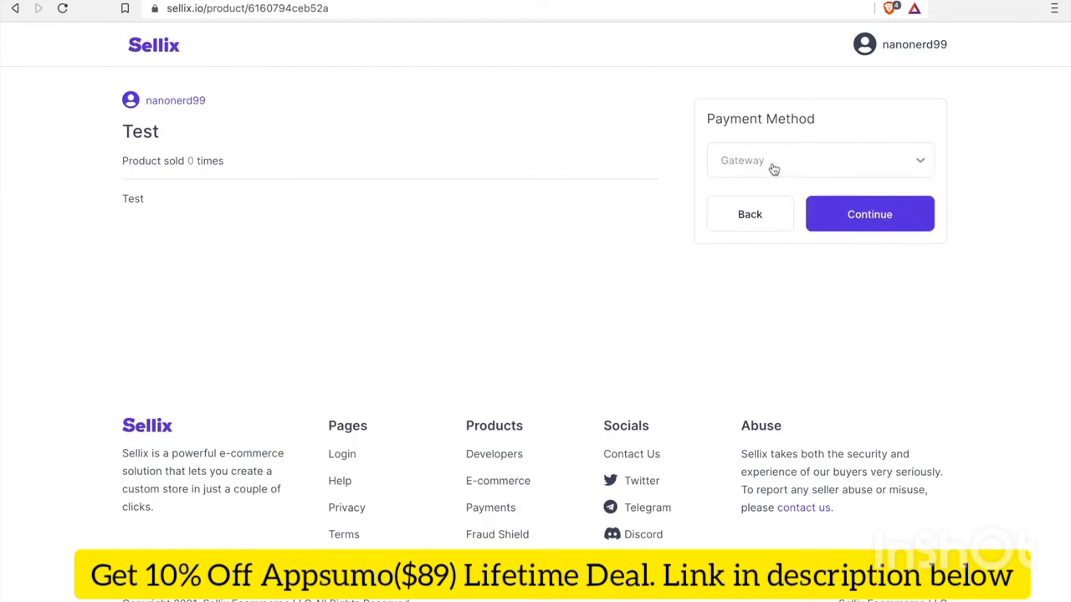
left_click(774, 169)
left_click(794, 219)
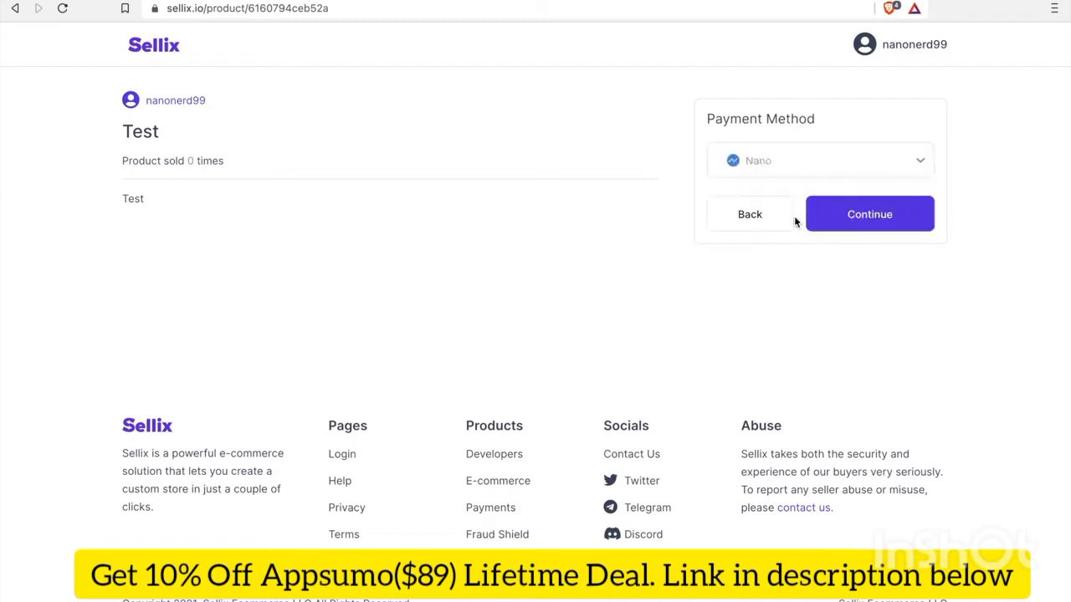